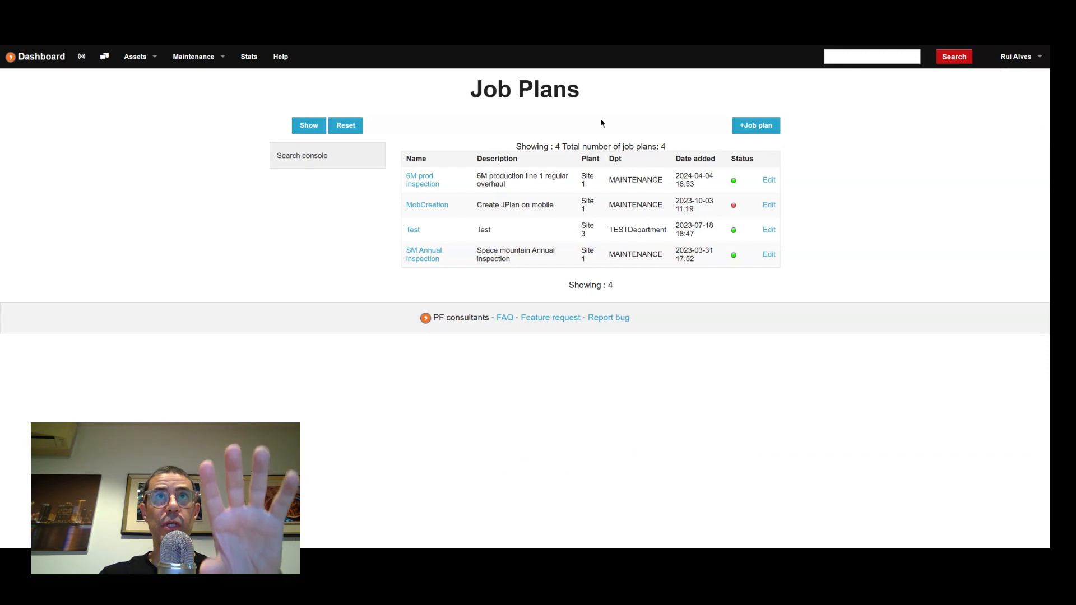
# Step: Start a new job plan named "6M P1 overhaul" with the short description "6M production line 1 regular overhaul"
pyautogui.click(762, 125)
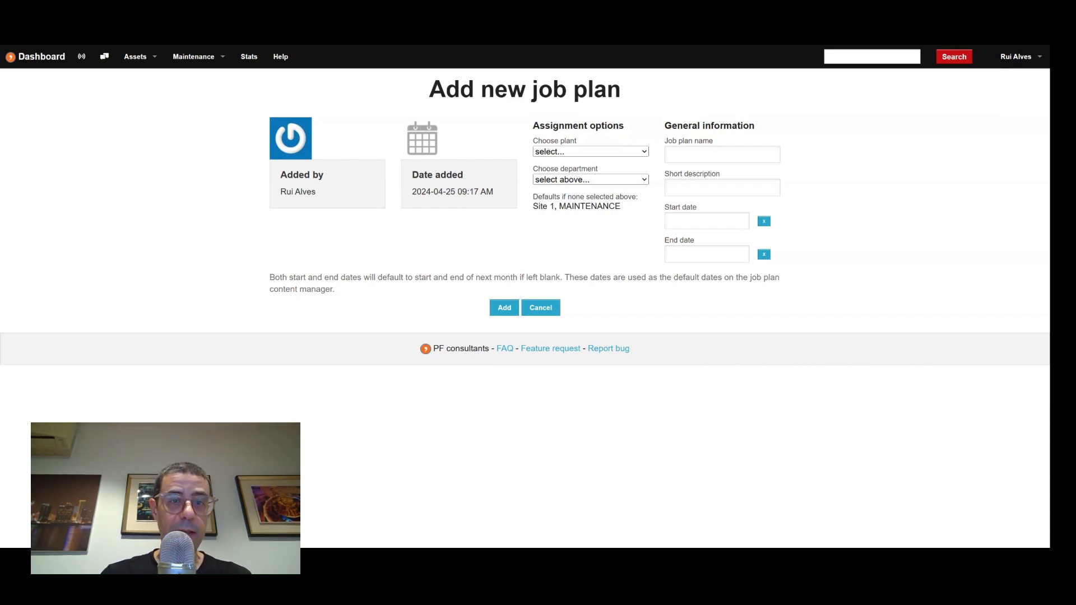
pyautogui.click(687, 160)
pyautogui.write('6M P1 overhaul')
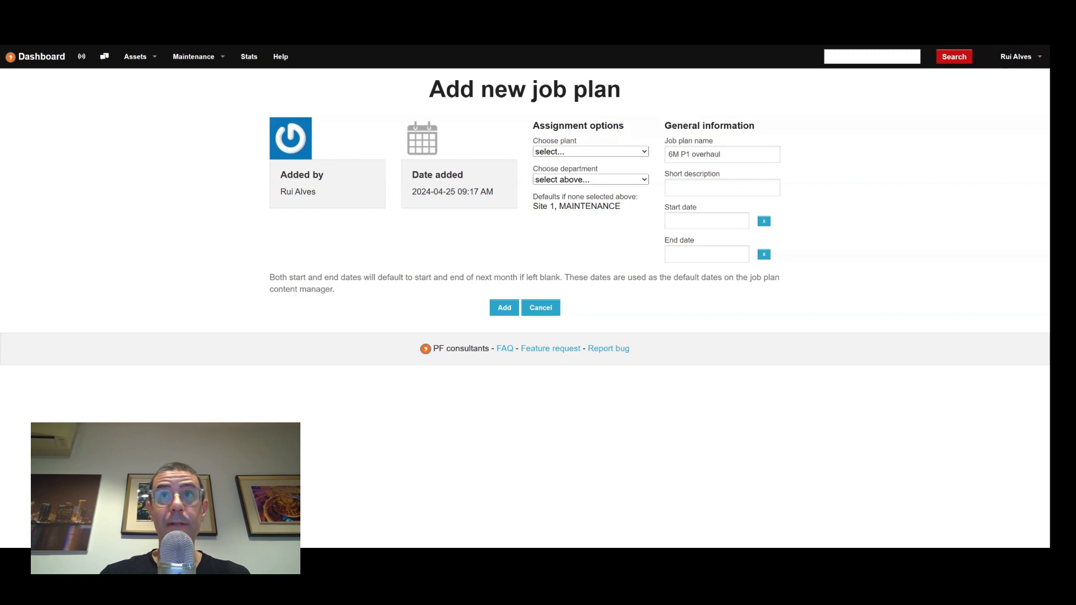
pyautogui.click(710, 180)
pyautogui.write('6M production line 1 regular overhaul')
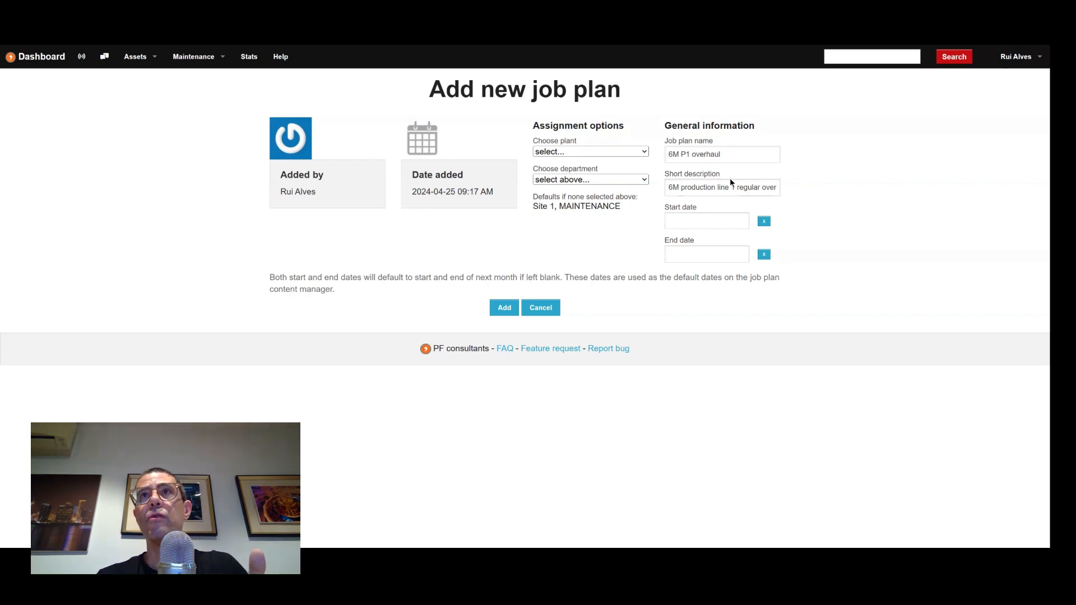
pyautogui.moveTo(715, 188); pyautogui.dragTo(827, 193)
pyautogui.click(814, 196)
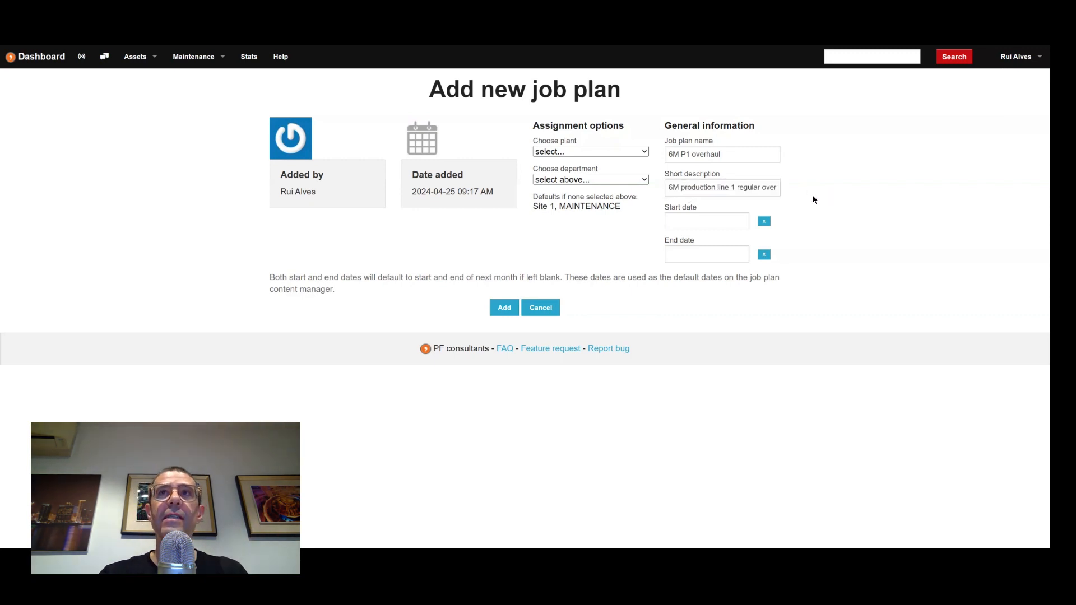
pyautogui.moveTo(750, 188); pyautogui.dragTo(815, 192)
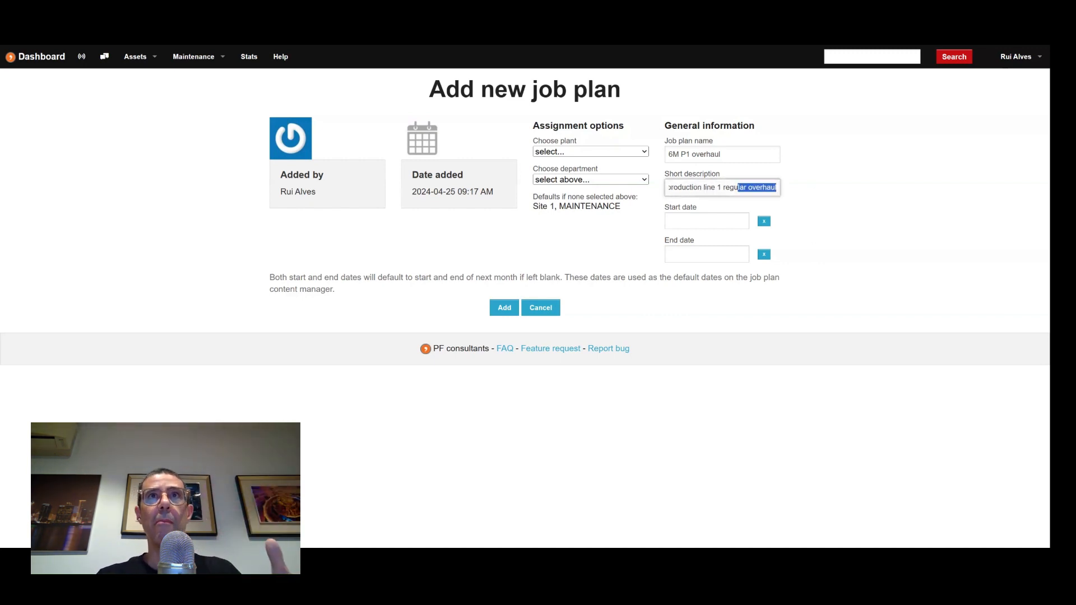
pyautogui.click(829, 190)
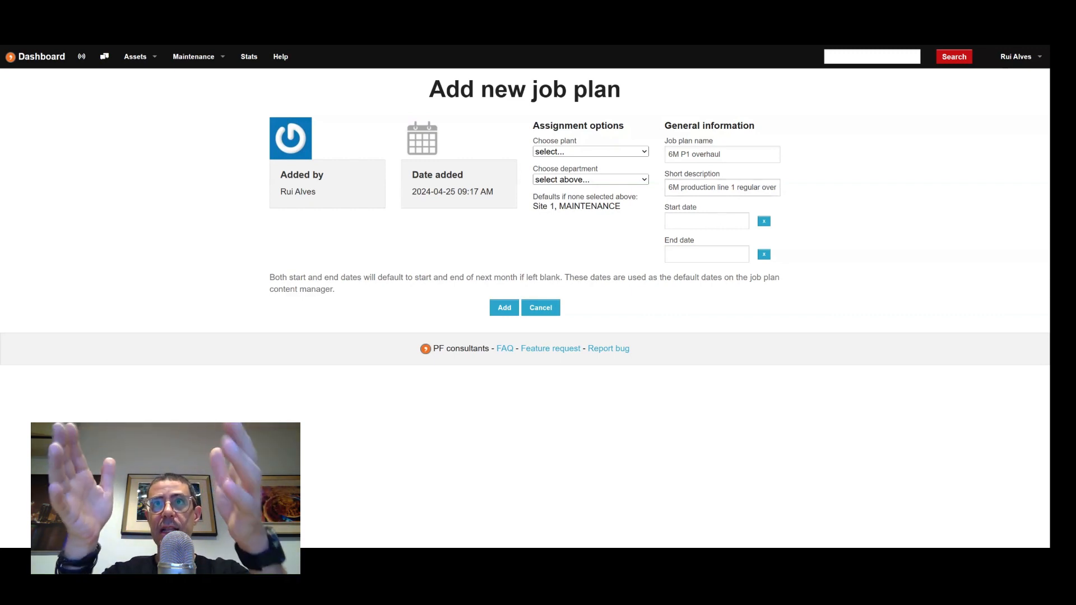
# Step: Set the job plan's start date to 29 Apr 2024 and end date to 6 May 2024, and add the plan
pyautogui.click(706, 221)
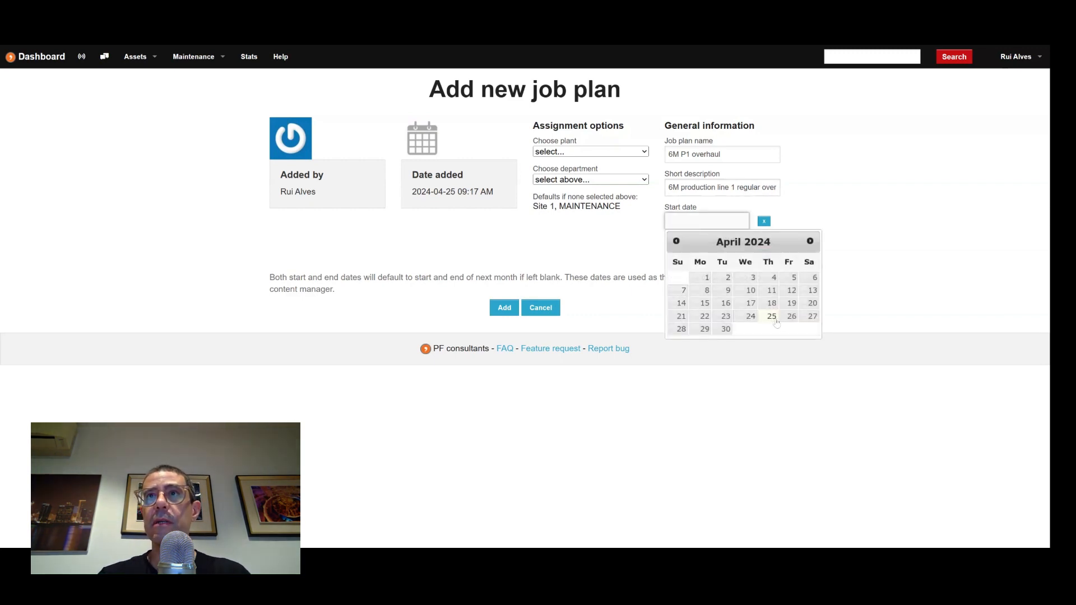
pyautogui.click(705, 329)
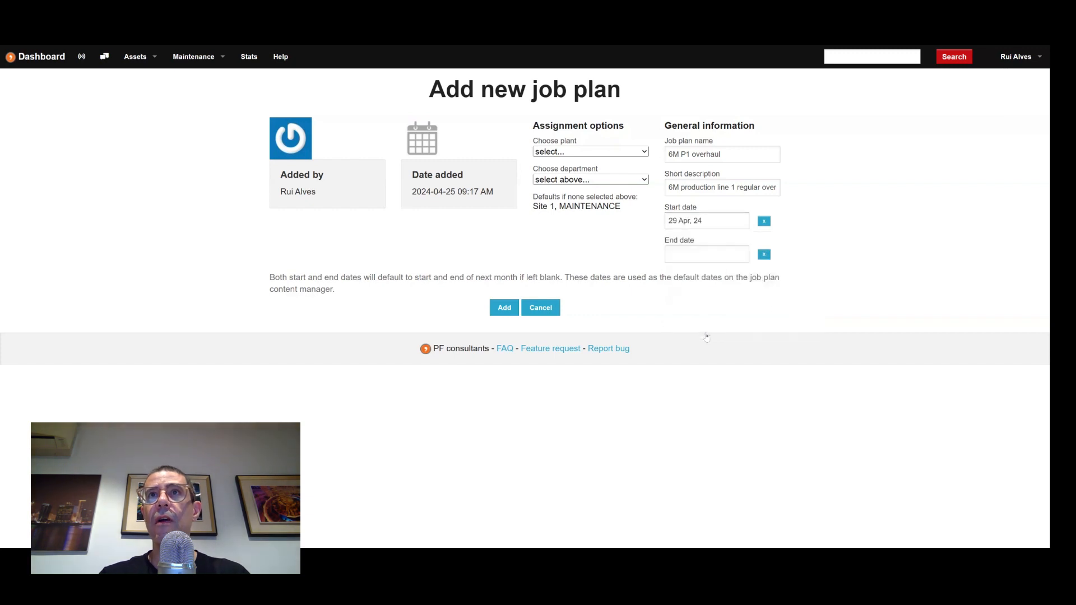
pyautogui.click(694, 253)
pyautogui.click(810, 276)
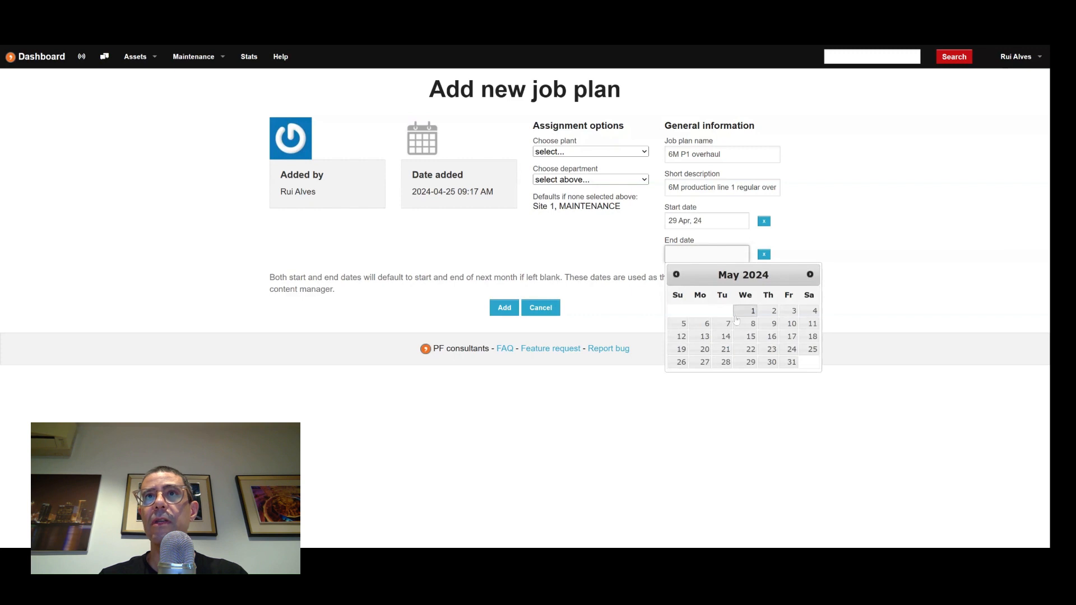
pyautogui.click(705, 324)
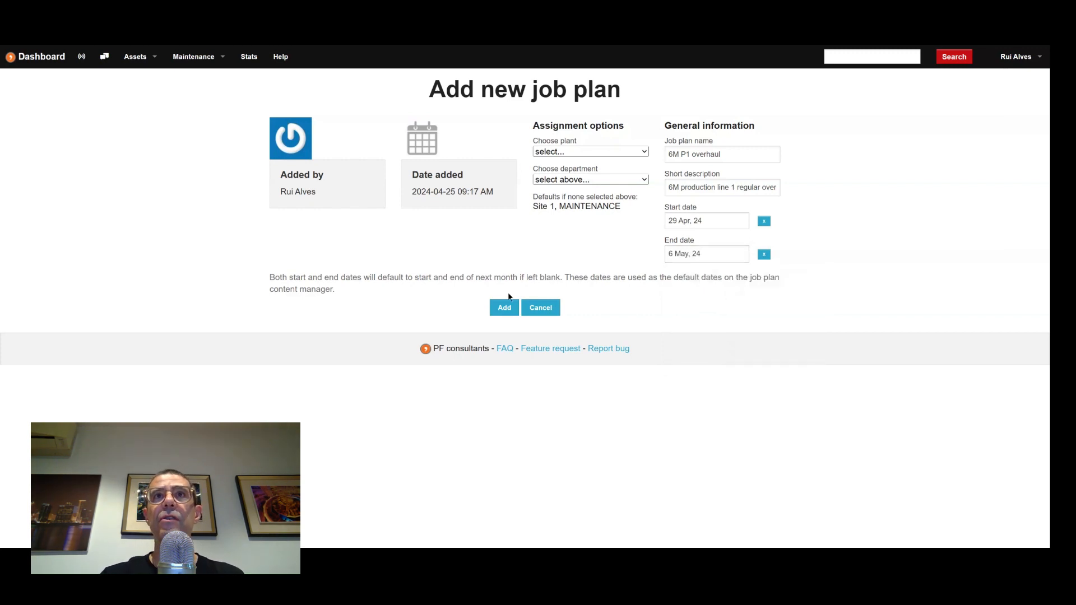
pyautogui.click(502, 315)
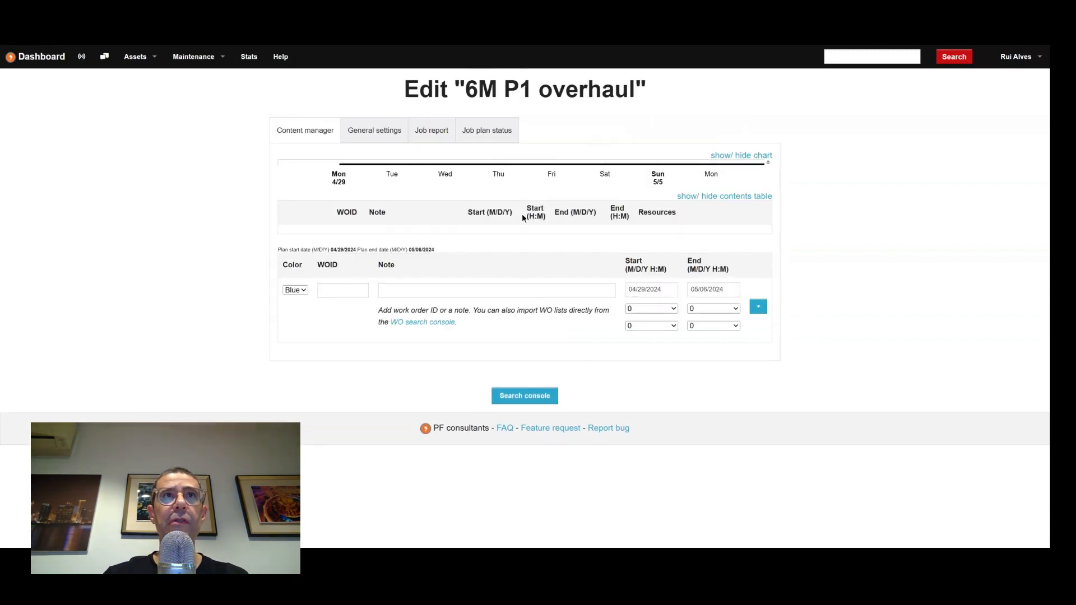
# Step: Enter work order ID 811 with the note "This is to be done first" for the plan's first content entry
pyautogui.moveTo(430, 167)
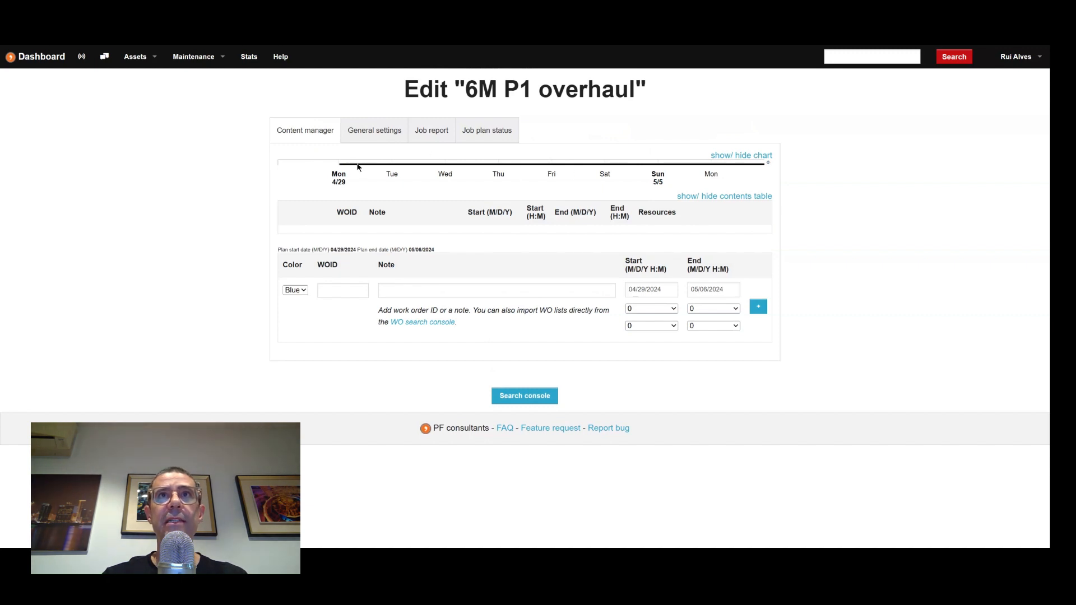
pyautogui.moveTo(359, 167)
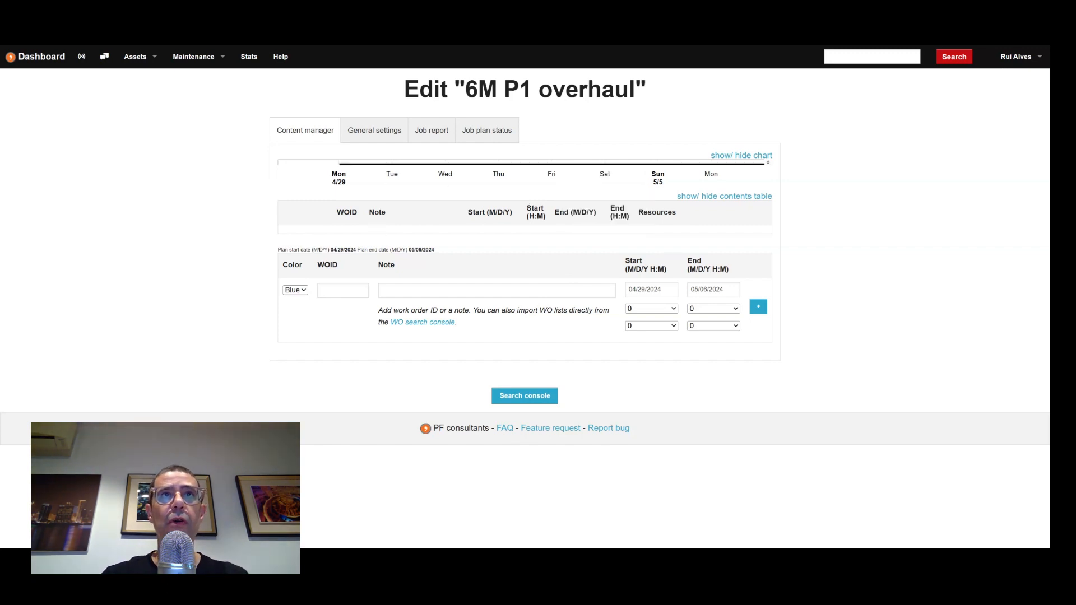
pyautogui.click(342, 290)
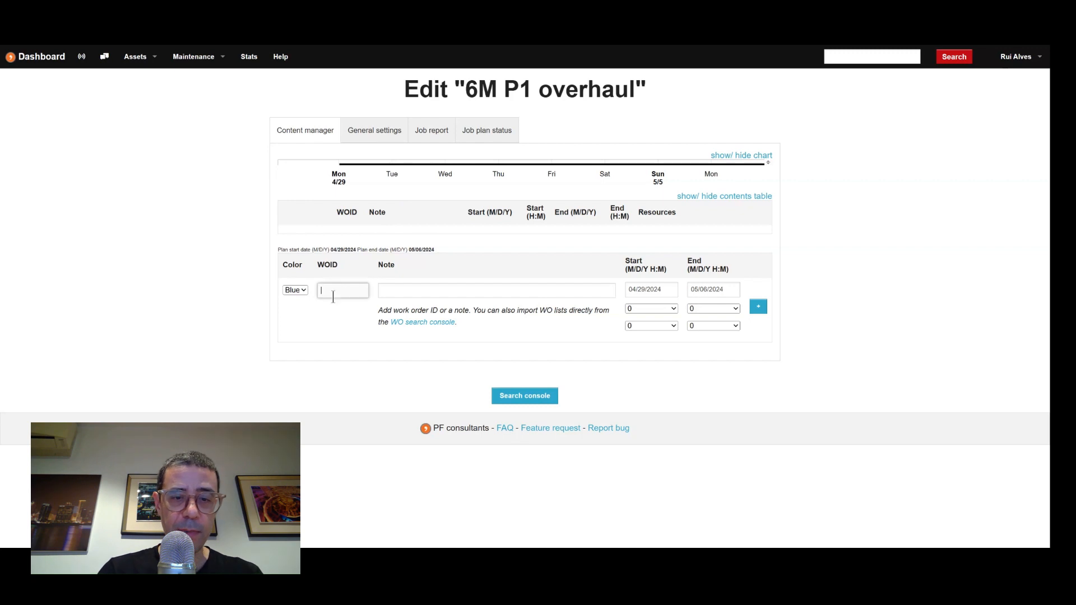
pyautogui.write('22')
pyautogui.hotkey('ctrl', 'a')
pyautogui.write('811')
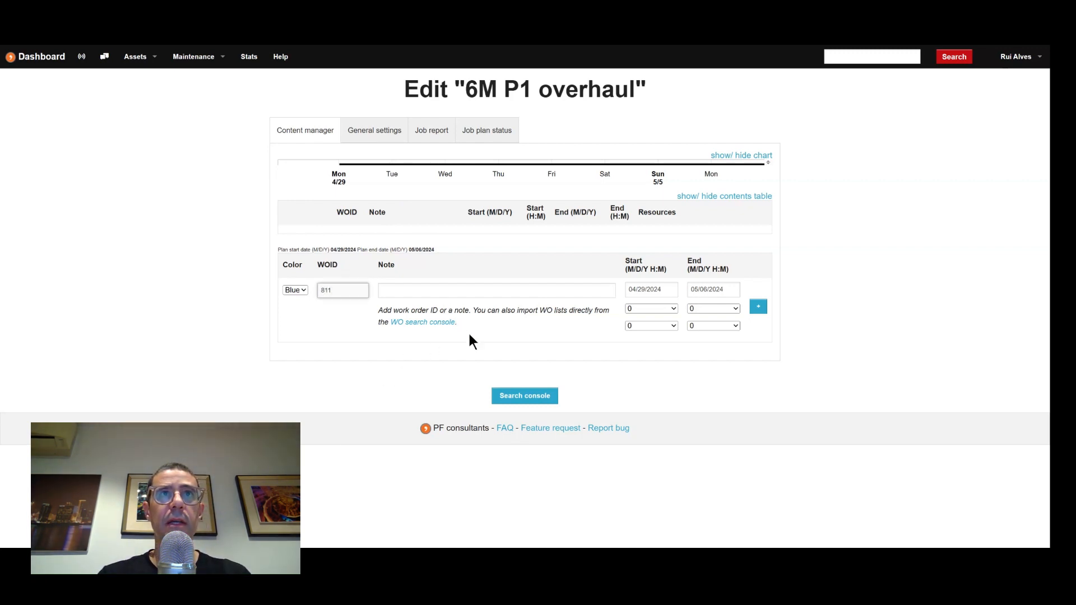
pyautogui.press('Tab')
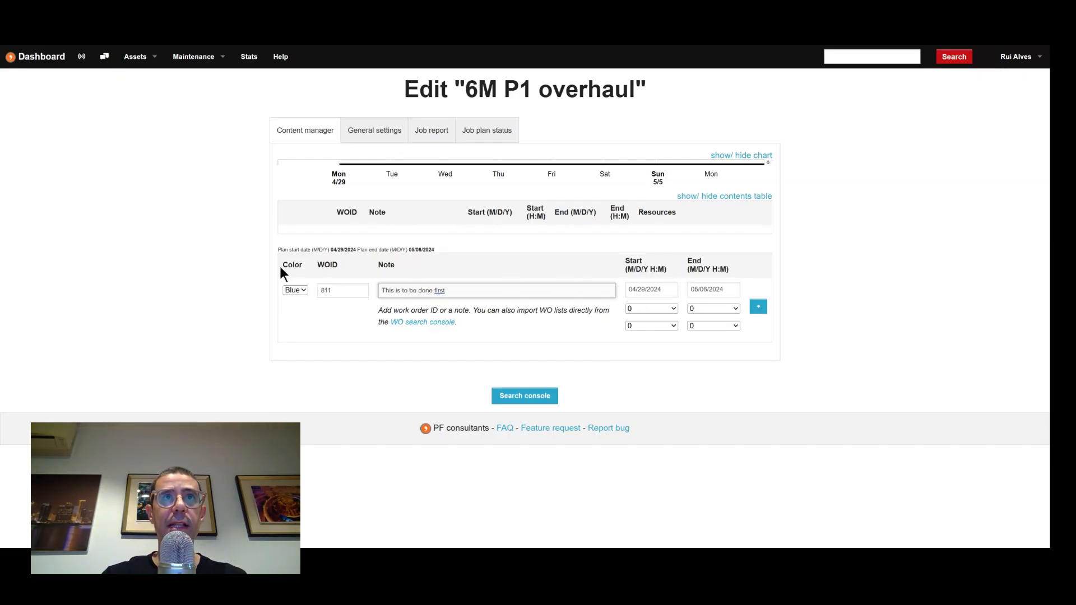
# Step: Schedule the work order 811 entry on 30 Apr 2024, with start hour 8 and end hour 10
pyautogui.click(644, 290)
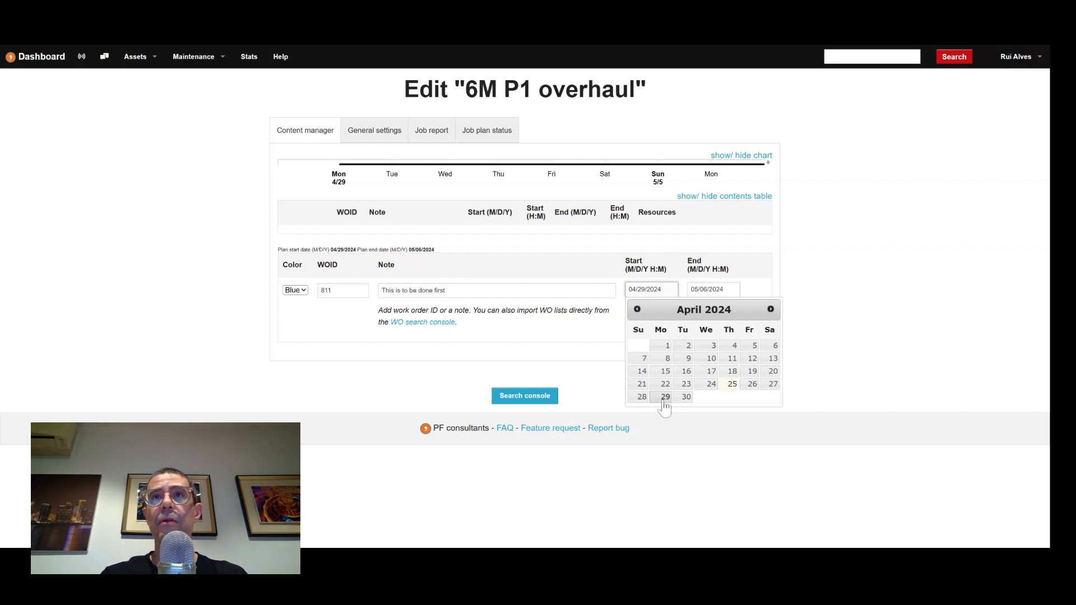
pyautogui.click(686, 397)
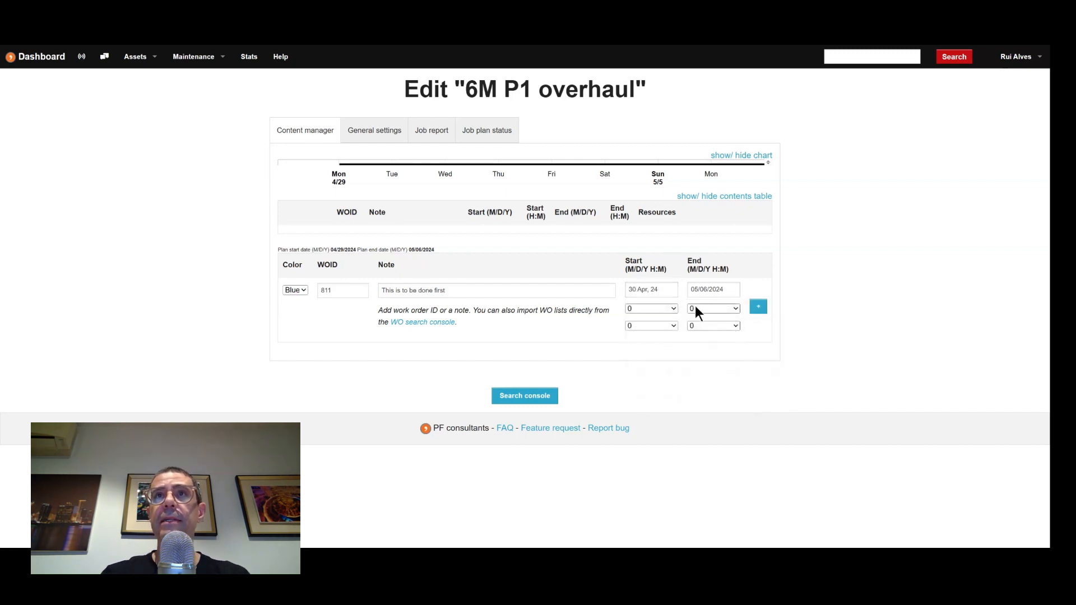
pyautogui.click(708, 290)
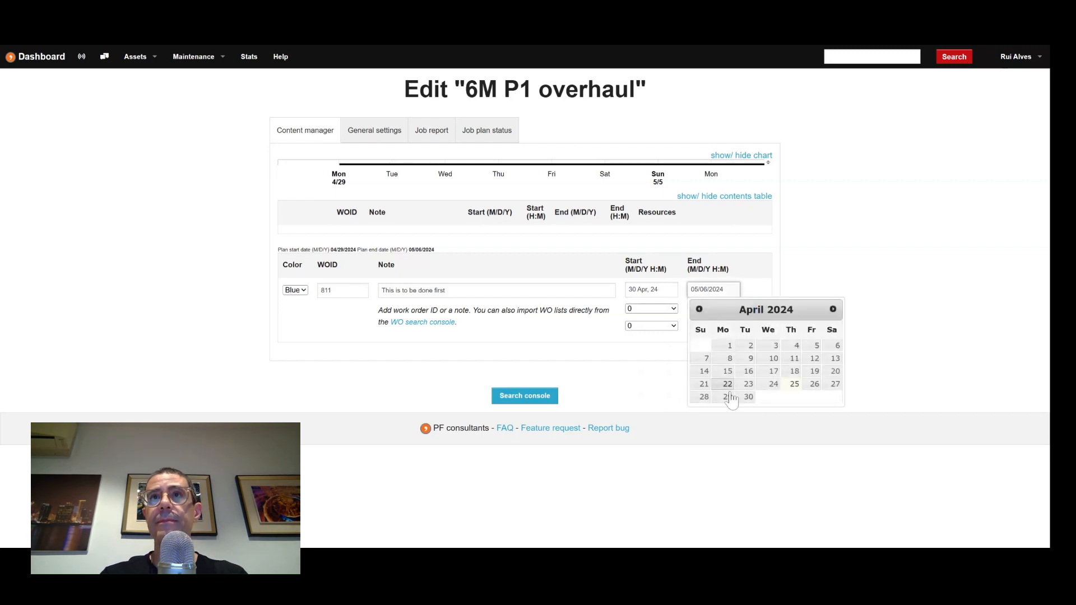
pyautogui.click(748, 397)
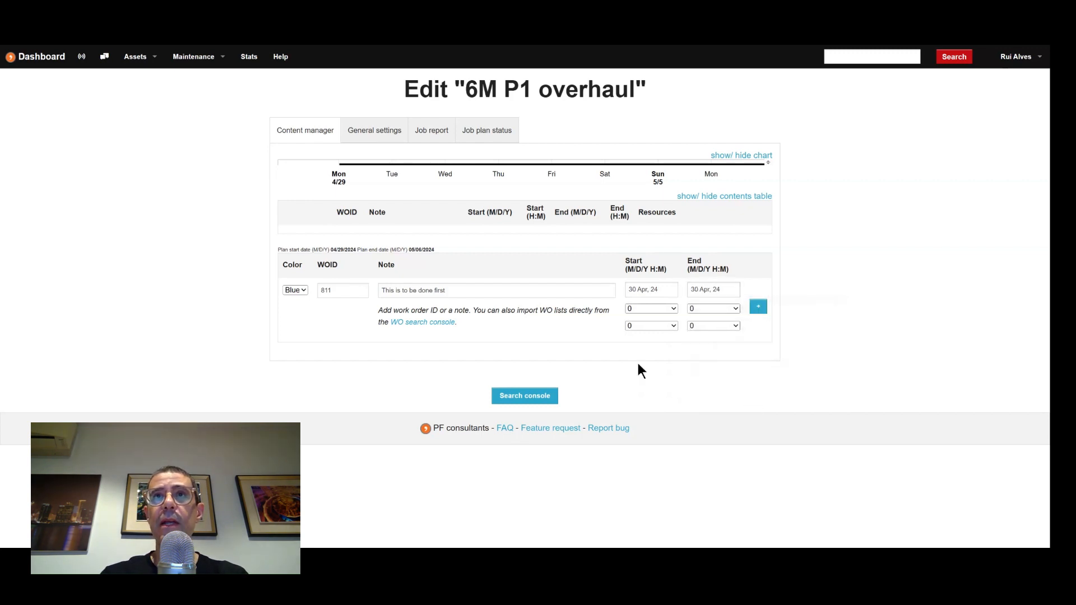
pyautogui.click(667, 312)
pyautogui.click(666, 388)
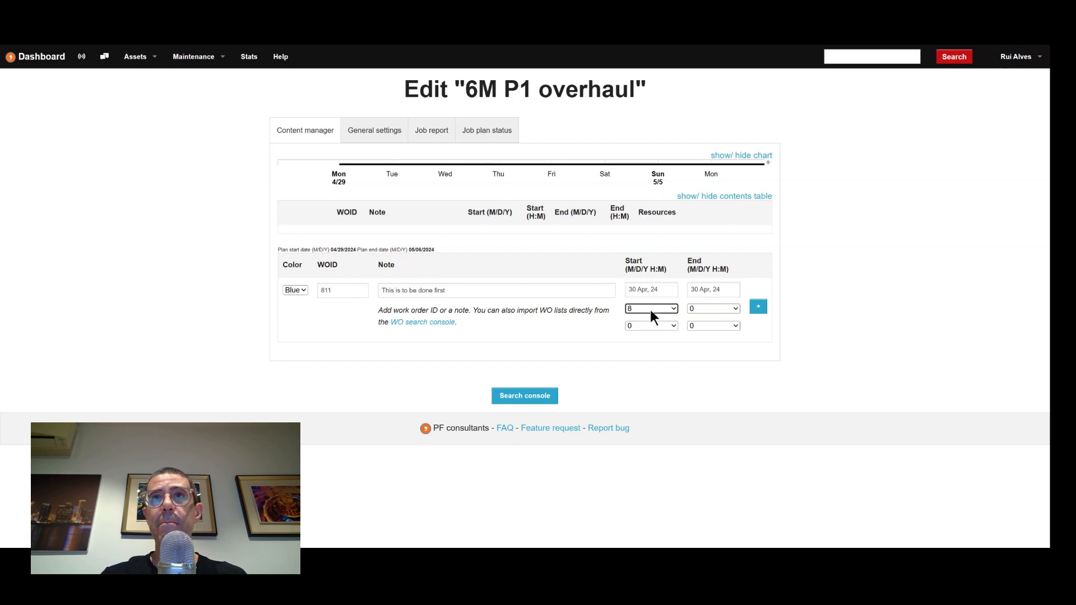
pyautogui.click(718, 308)
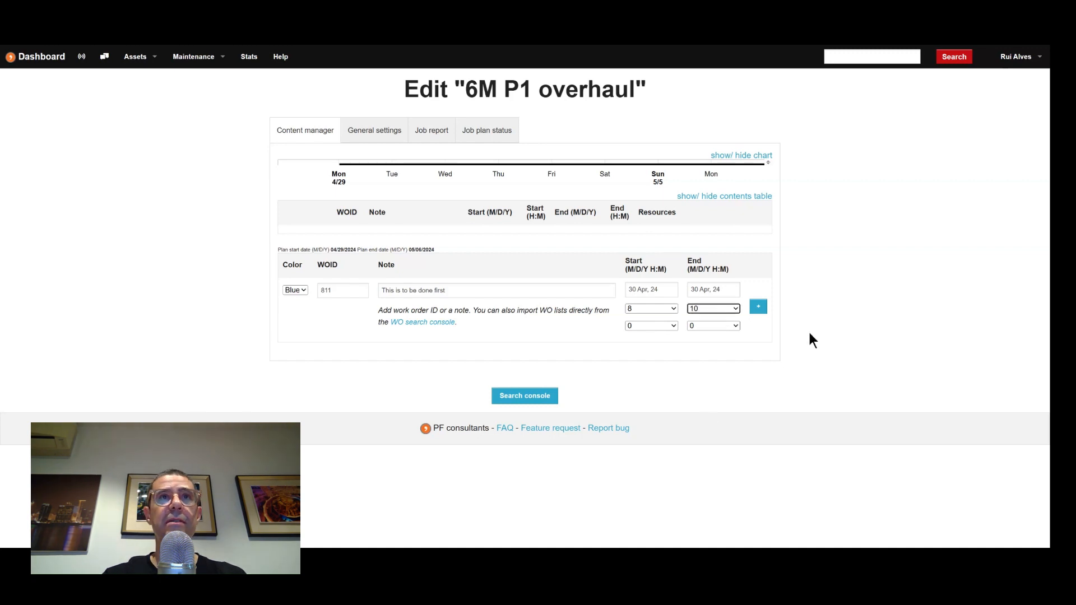
# Step: Set the work order 811 entry's colour to green and add it to the job plan
pyautogui.click(304, 291)
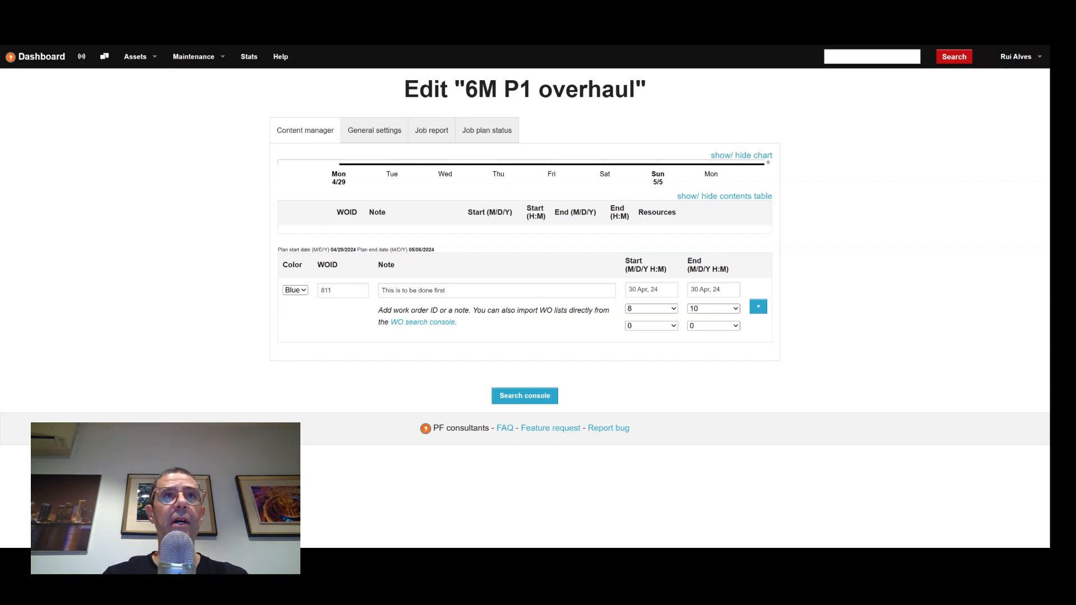
pyautogui.click(295, 310)
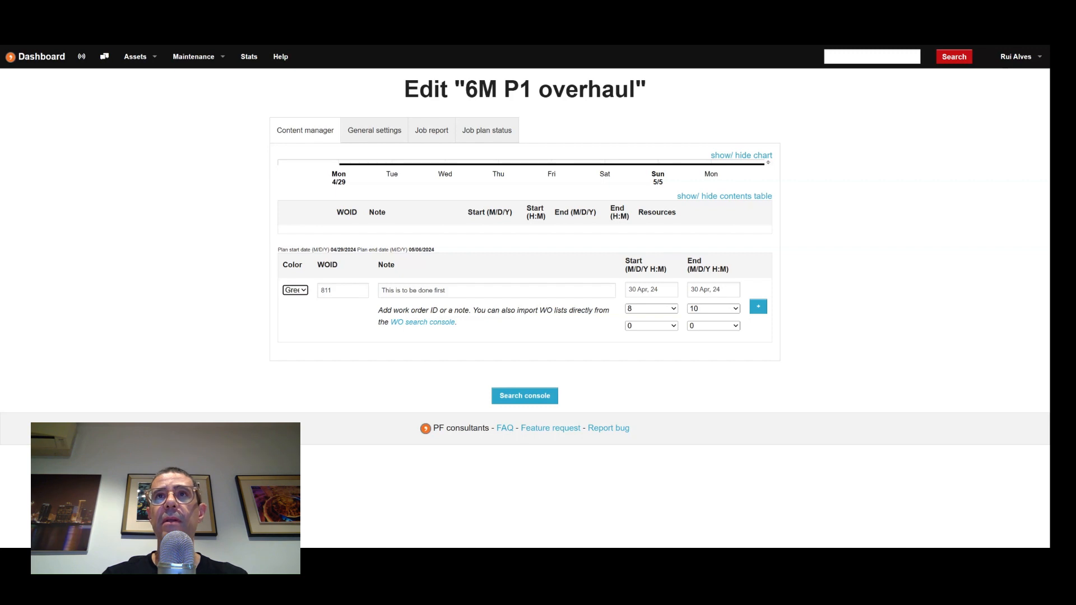
pyautogui.click(758, 306)
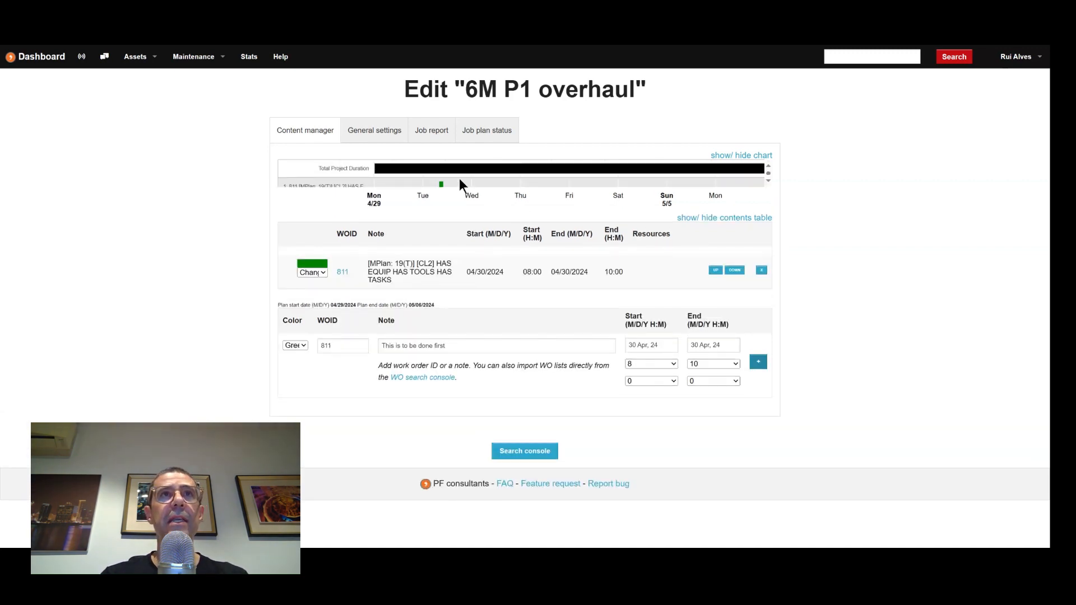
# Step: Examine work order 811's bar in the plan chart, its note in the contents table and its chart details
pyautogui.scroll(-2, 459, 178)
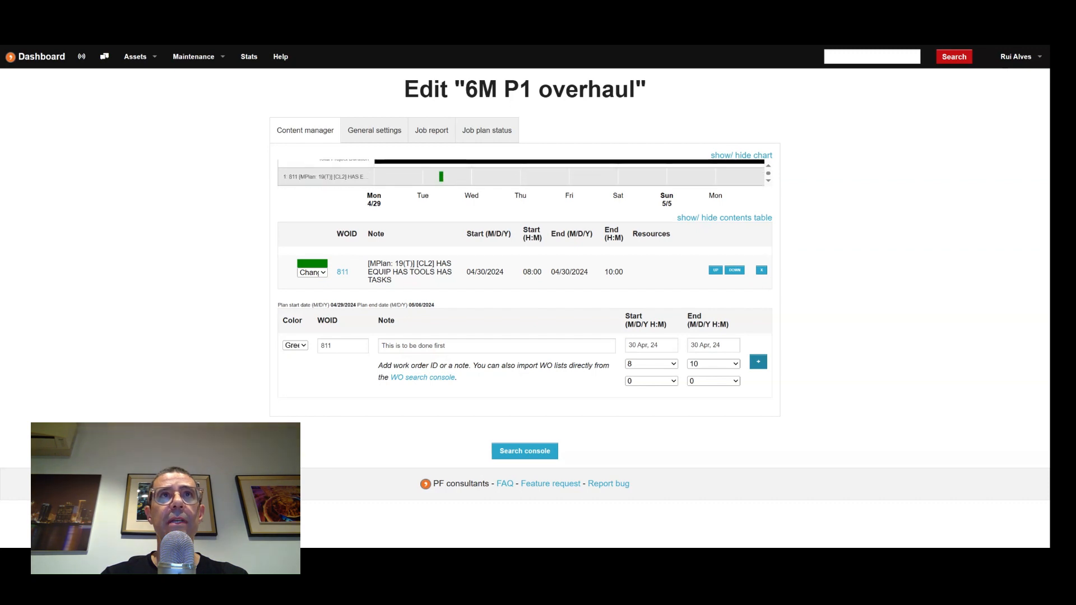
pyautogui.scroll(1, 459, 178)
pyautogui.scroll(-1, 458, 178)
pyautogui.scroll(1, 459, 178)
pyautogui.scroll(-1, 458, 178)
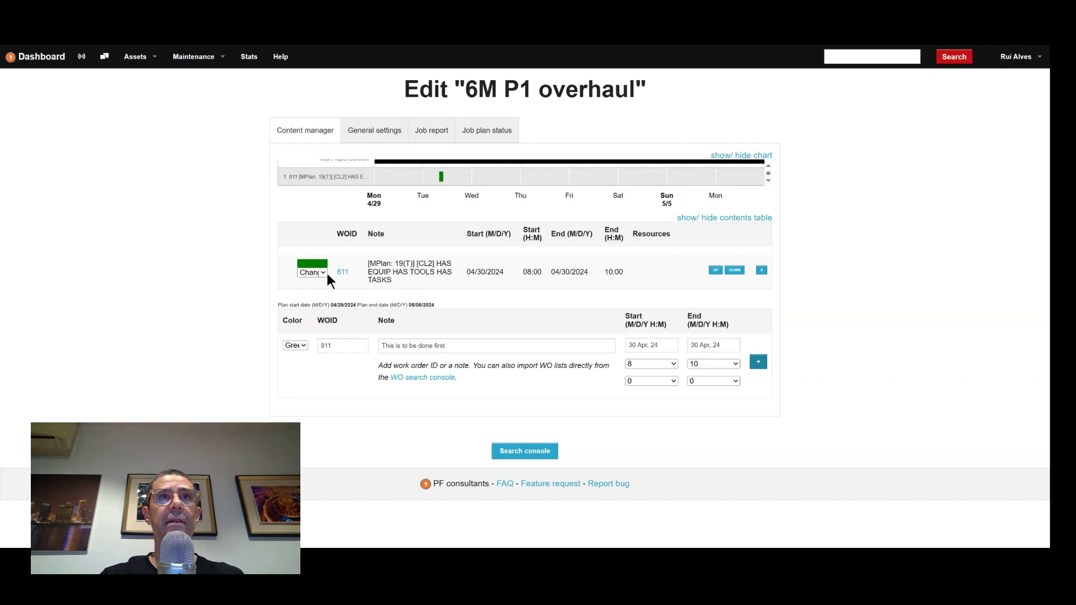
pyautogui.moveTo(412, 277); pyautogui.dragTo(434, 268)
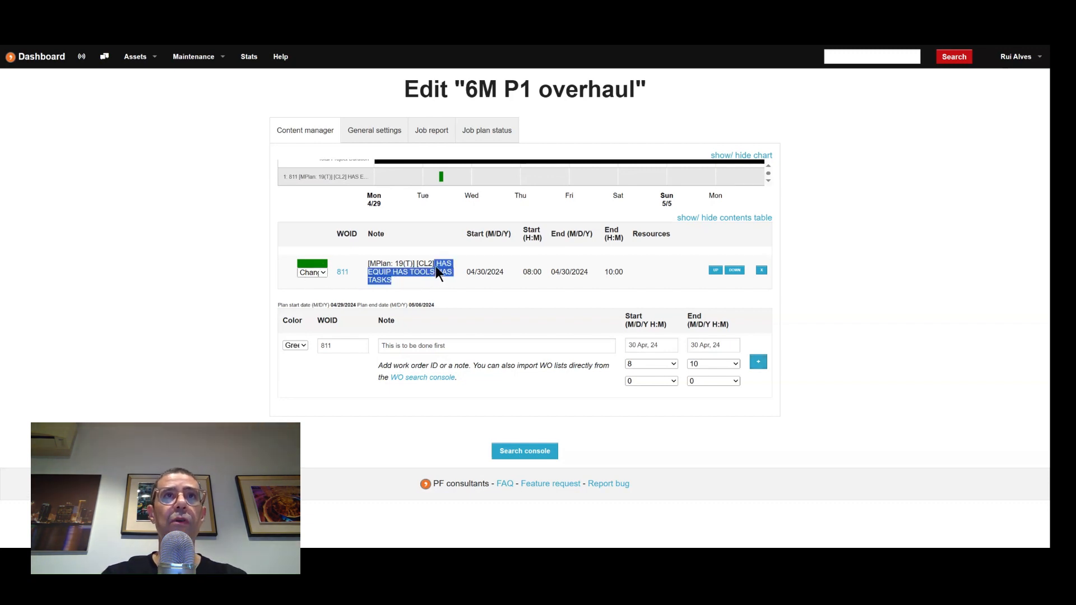
pyautogui.click(429, 275)
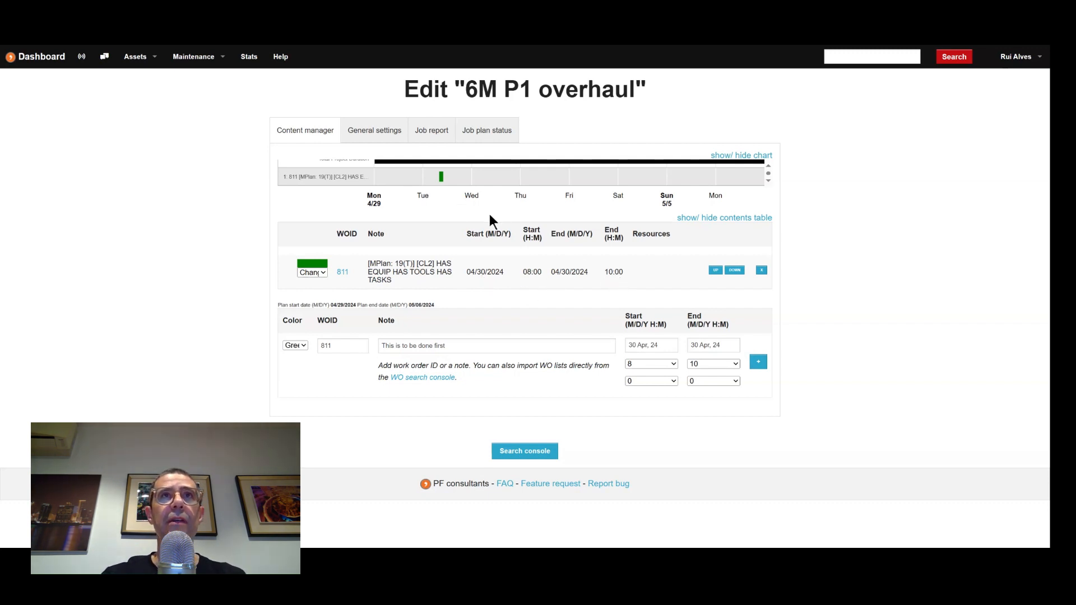
pyautogui.moveTo(441, 177)
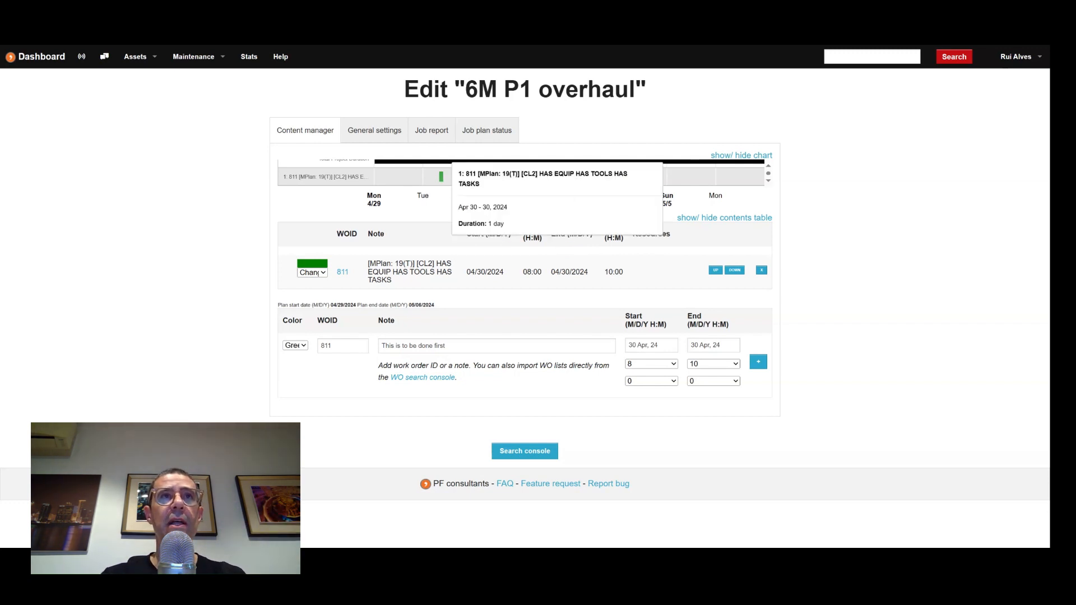
# Step: Enter work order ID 812 with the note "Test" for the plan's second content entry
pyautogui.click(343, 346)
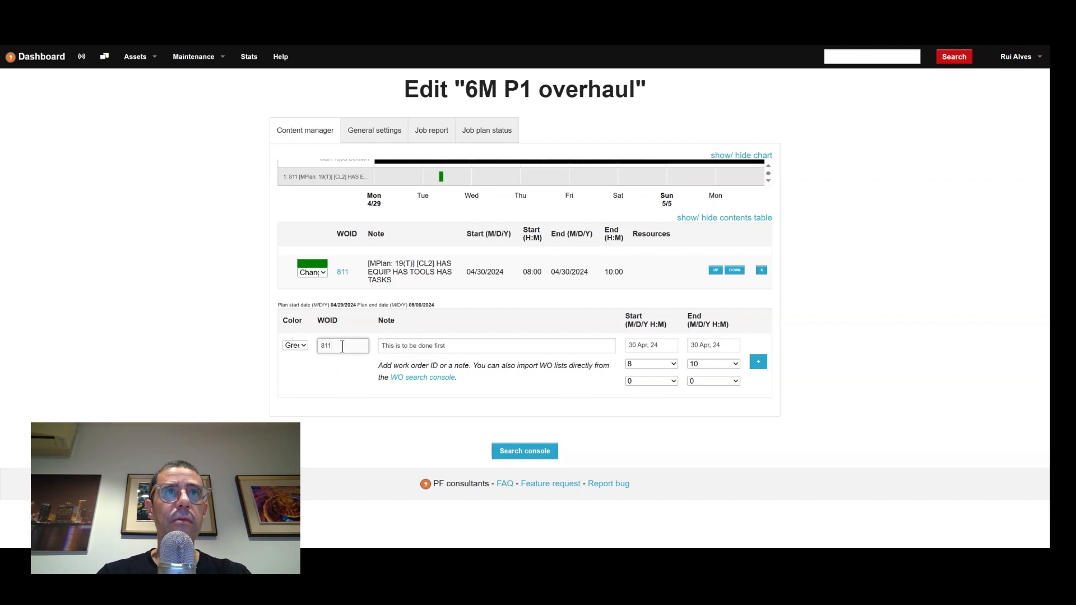
pyautogui.press('BackSpace')
pyautogui.write('2')
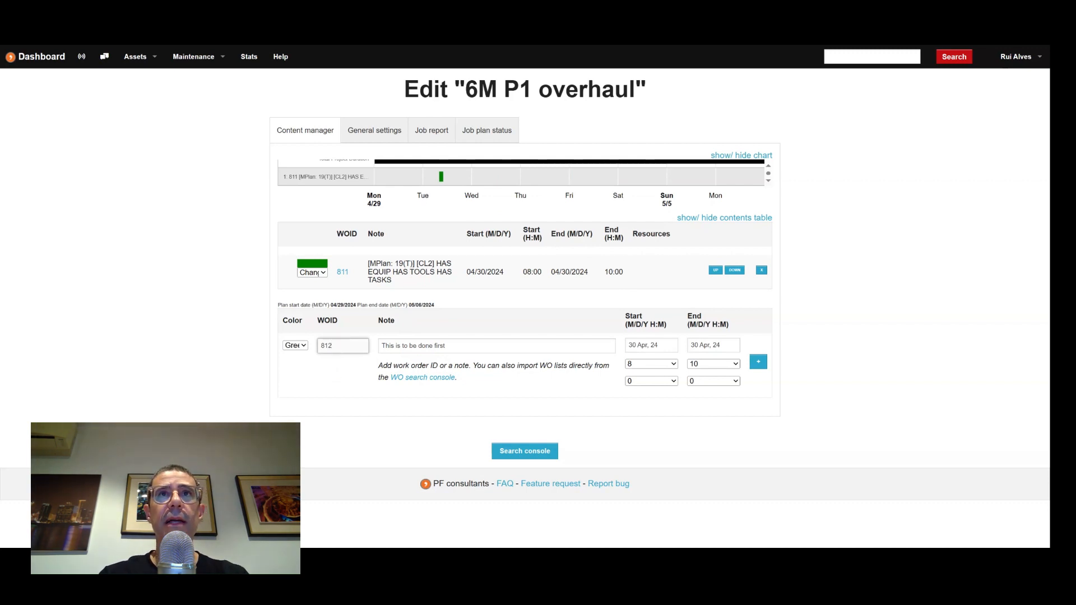
pyautogui.click(466, 348)
pyautogui.write('Test')
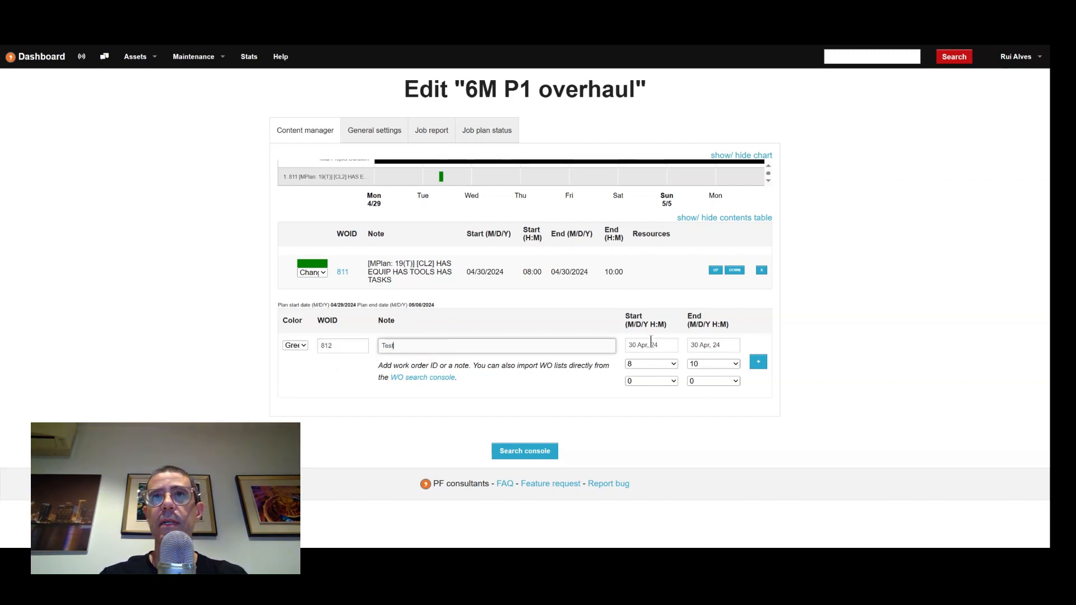
# Step: Set the work order 812 entry's start hour to 10 and end hour to 11, and add it to the job plan
pyautogui.click(673, 363)
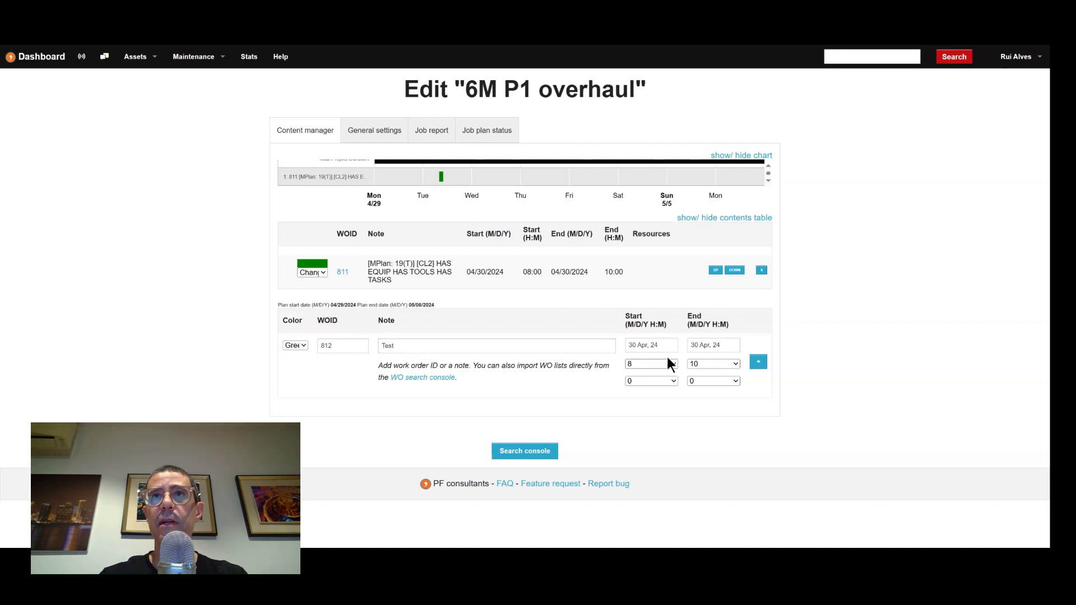
pyautogui.click(678, 371)
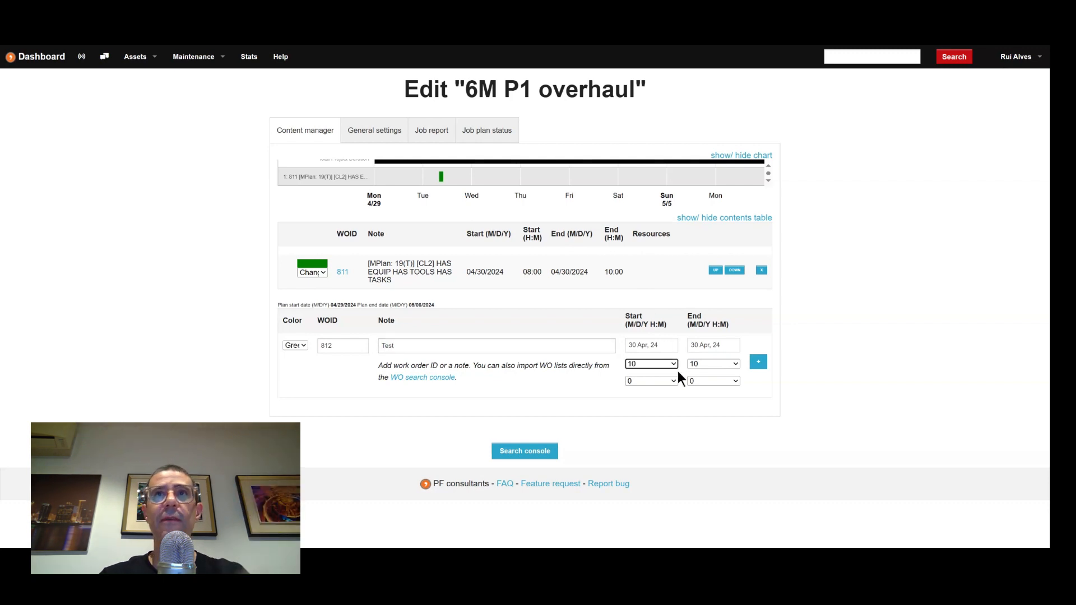
pyautogui.click(738, 365)
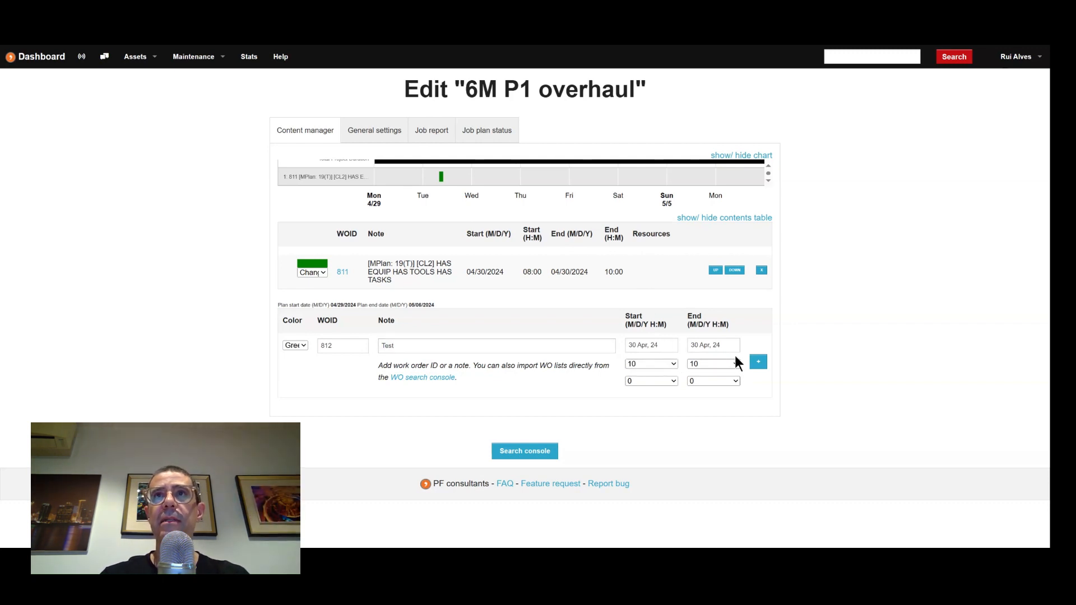
pyautogui.click(728, 373)
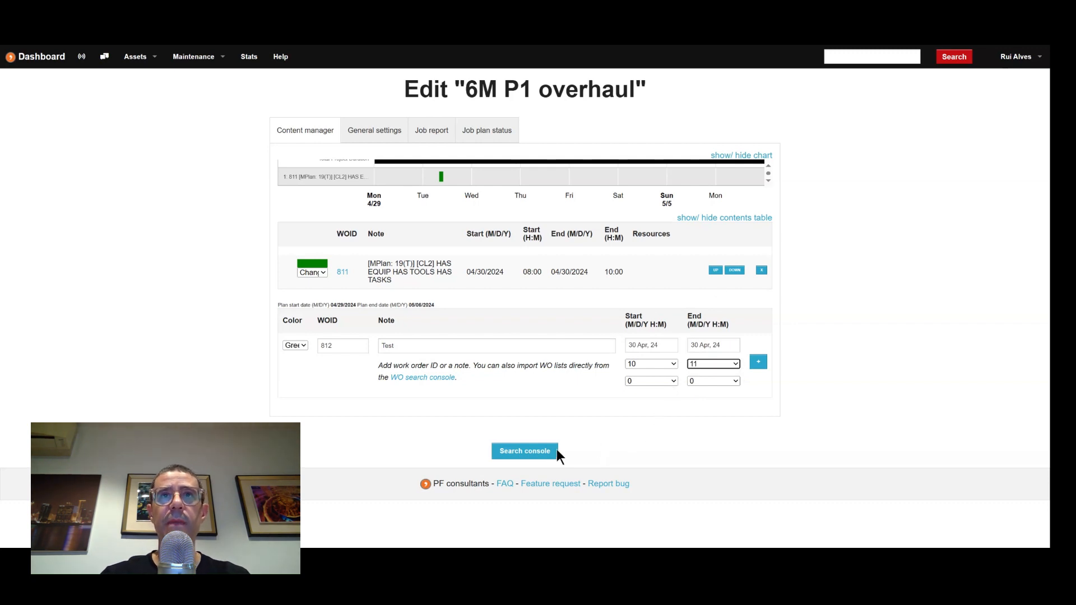
pyautogui.click(758, 362)
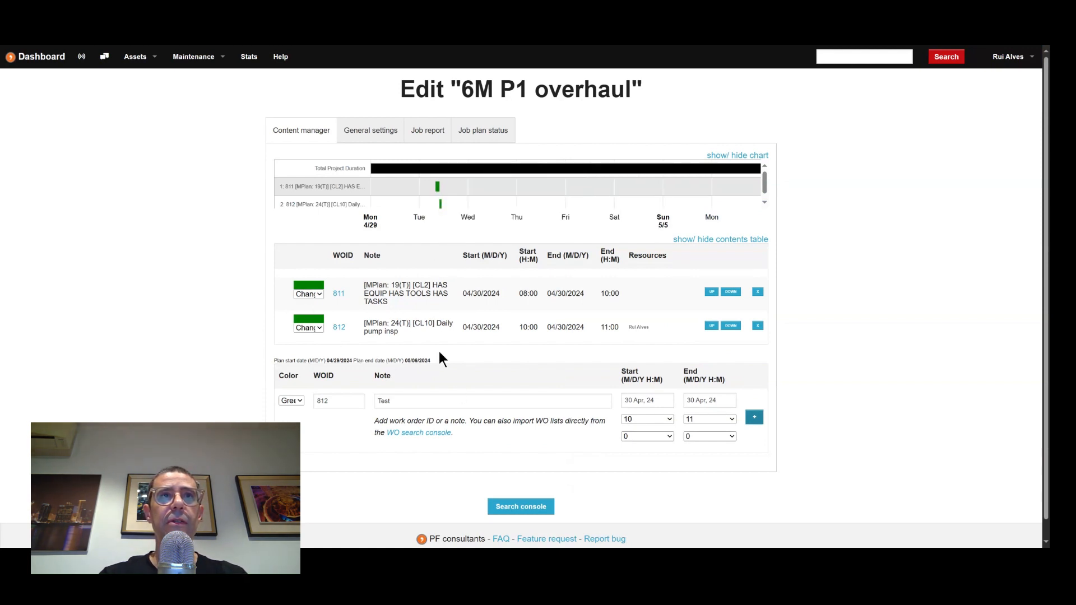
# Step: Enter work order ID 814 for the next content entry and clear its note
pyautogui.click(359, 403)
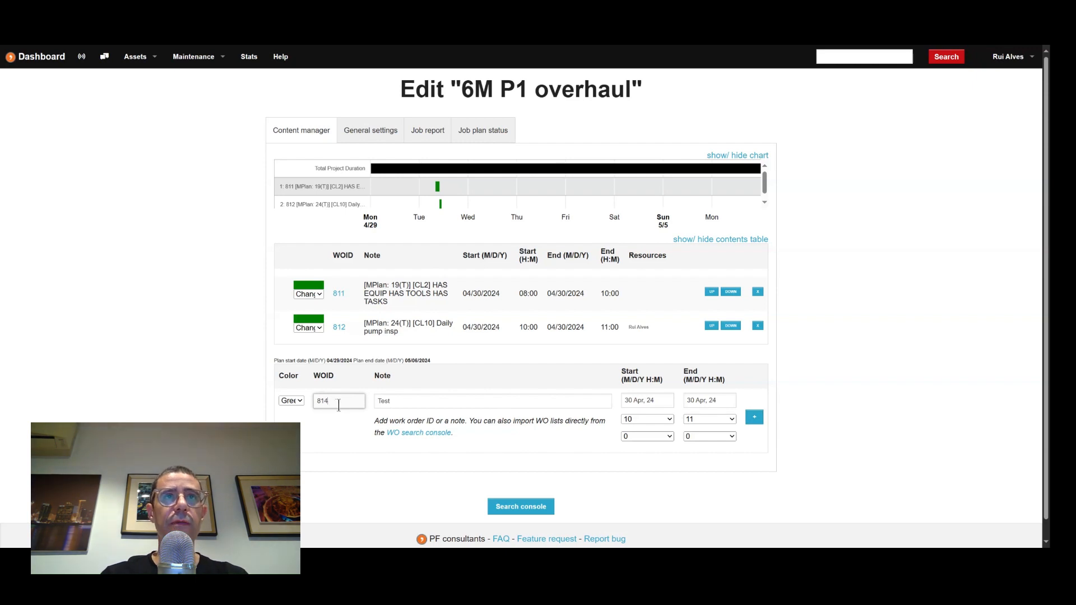
pyautogui.doubleClick(411, 402)
pyautogui.press('BackSpace')
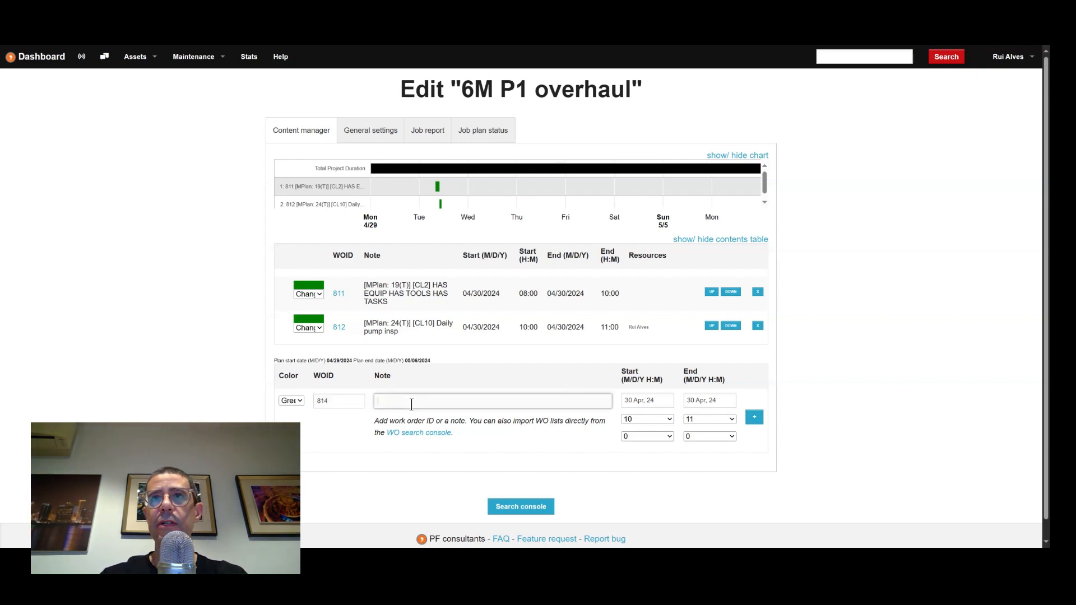
# Step: Set the work order 814 entry's end date to 1 May 2024, start hour 8 and end hour 23, and add it to the job plan
pyautogui.click(717, 400)
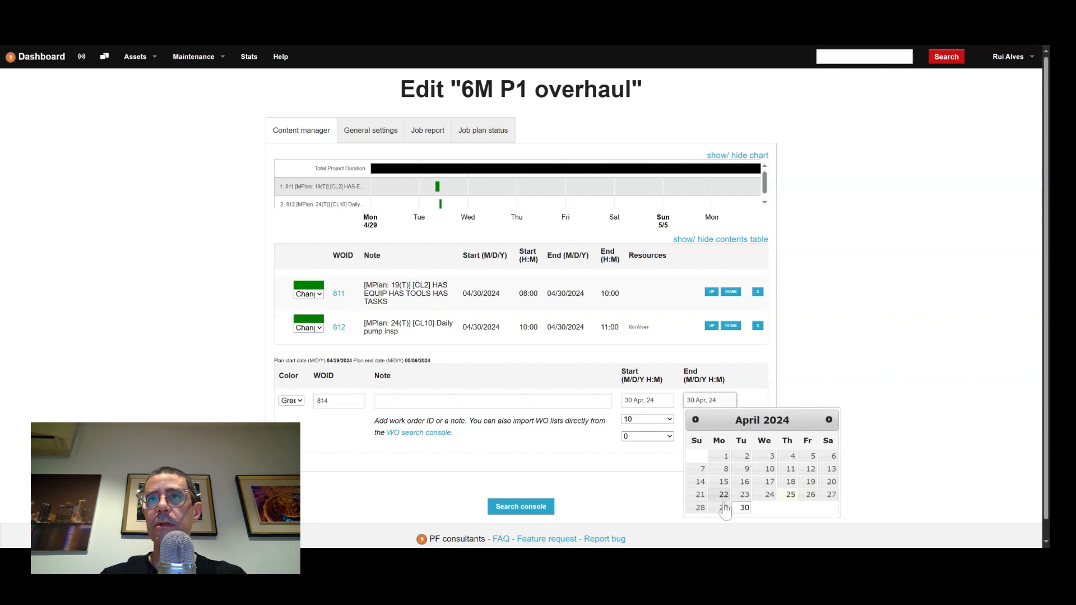
pyautogui.click(830, 420)
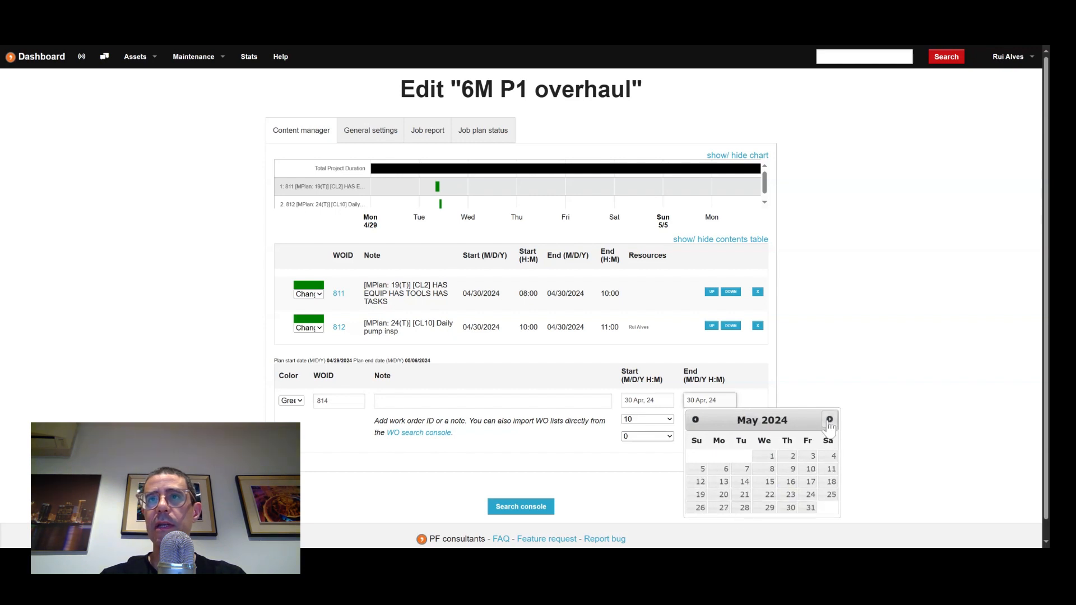
pyautogui.click(768, 466)
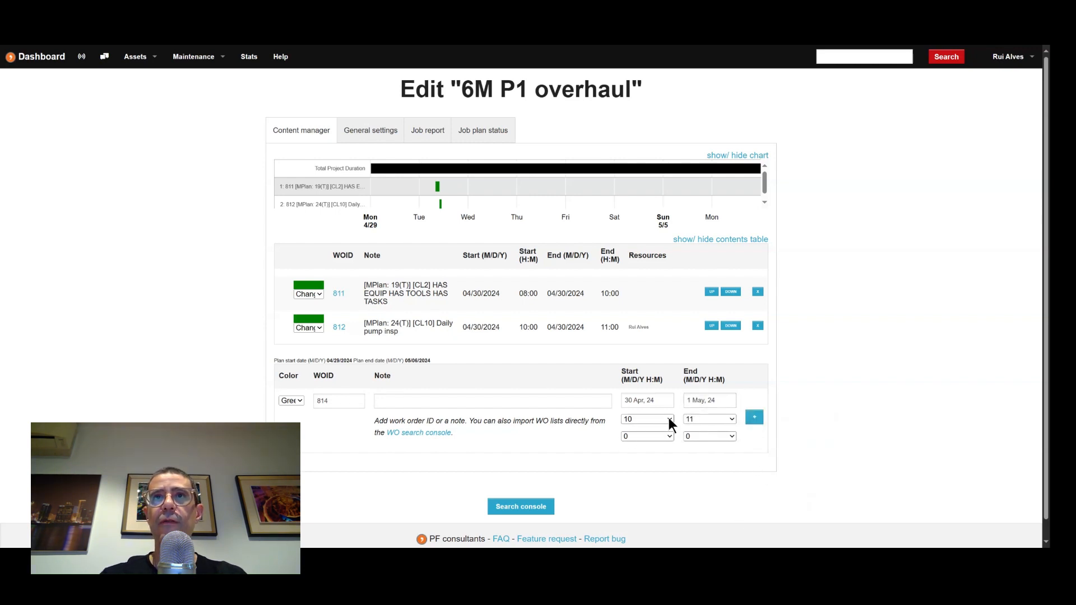
pyautogui.click(639, 382)
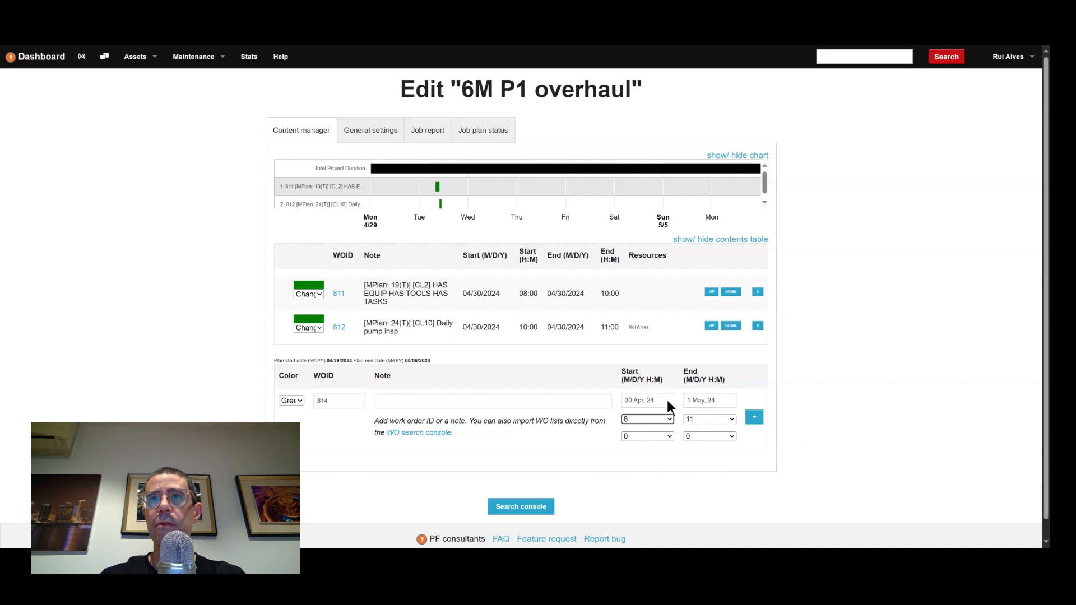
pyautogui.click(735, 419)
pyautogui.click(706, 399)
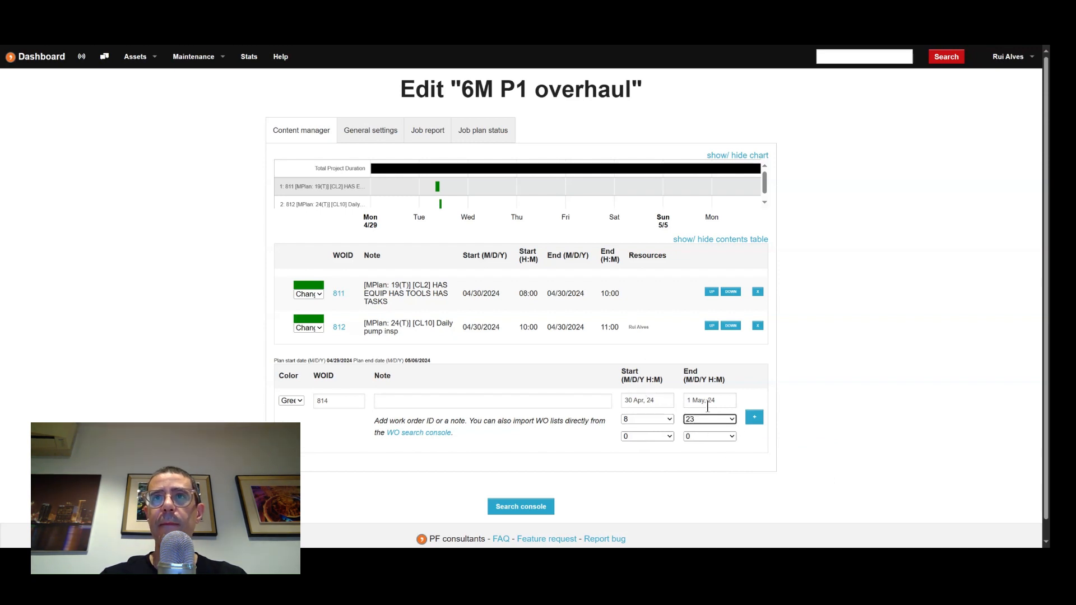
pyautogui.click(754, 417)
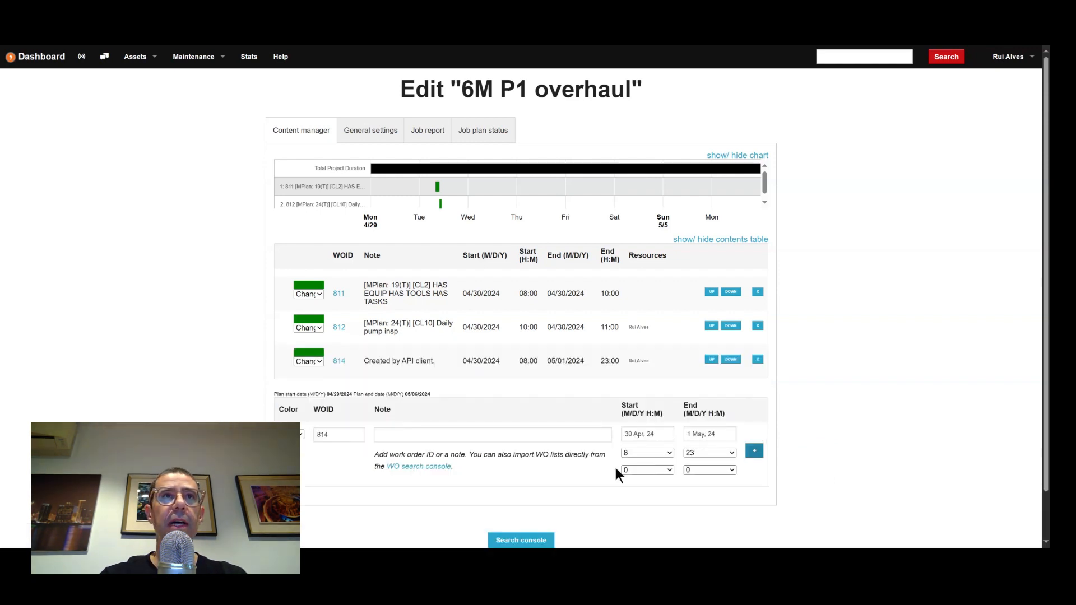
# Step: Change work order 814's colour to red in the contents table and check the bars in the plan chart
pyautogui.moveTo(479, 227)
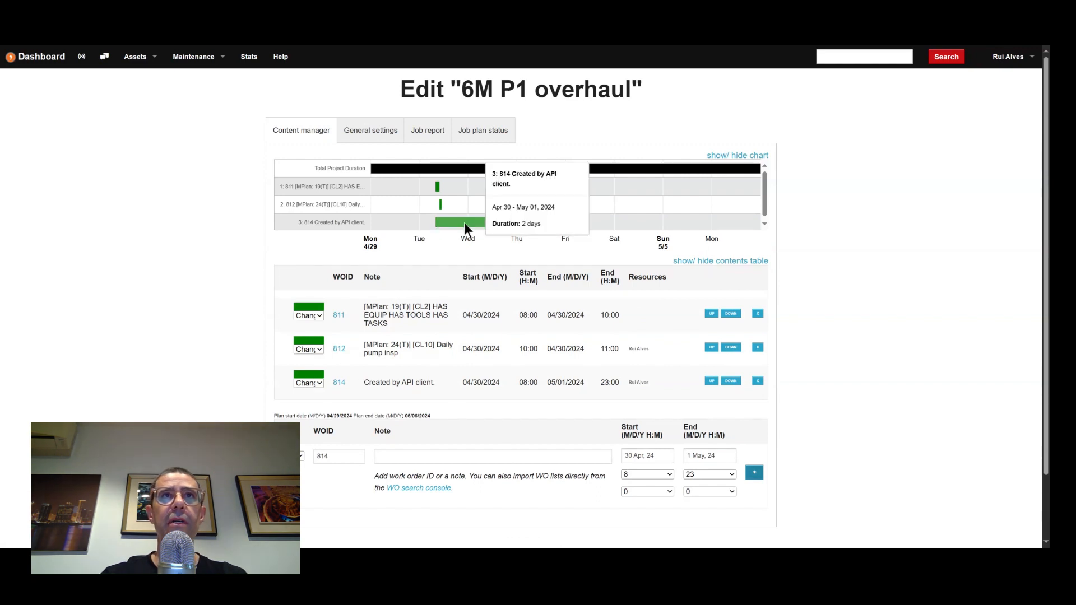
pyautogui.click(318, 391)
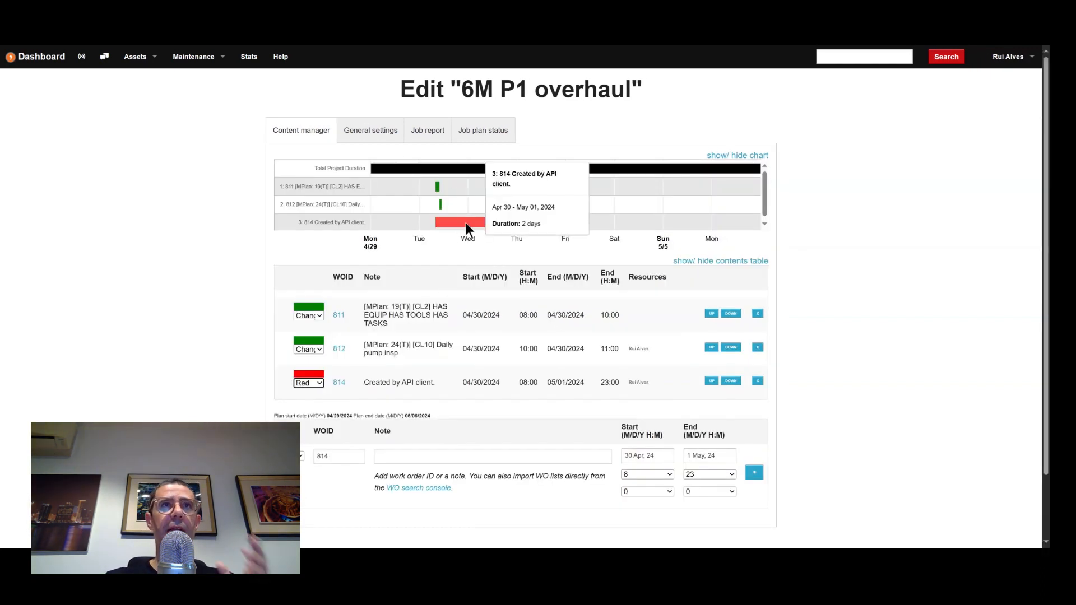
pyautogui.moveTo(397, 173)
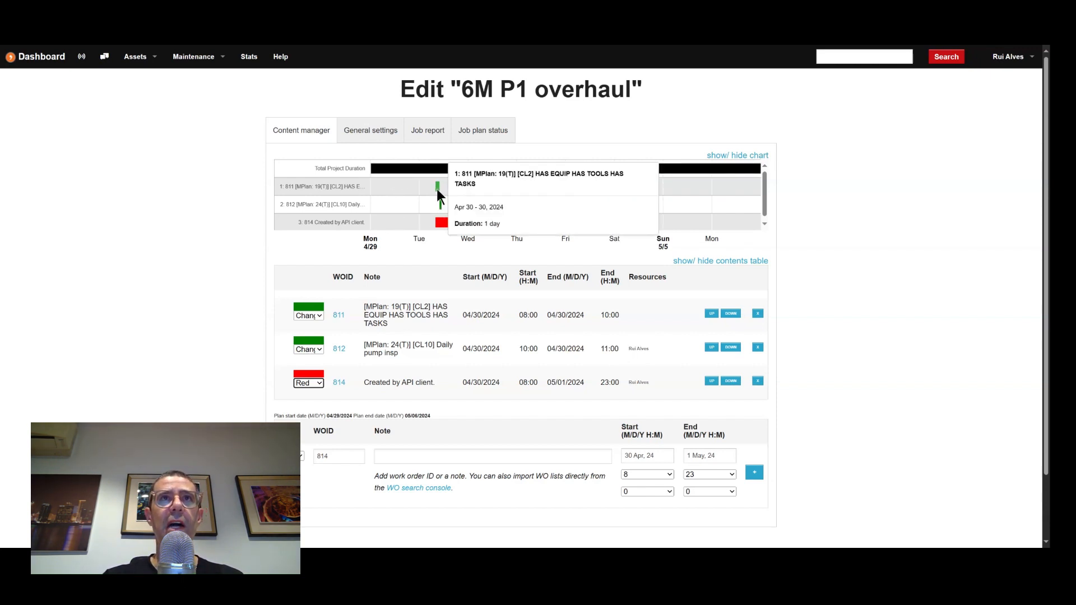
pyautogui.moveTo(450, 223)
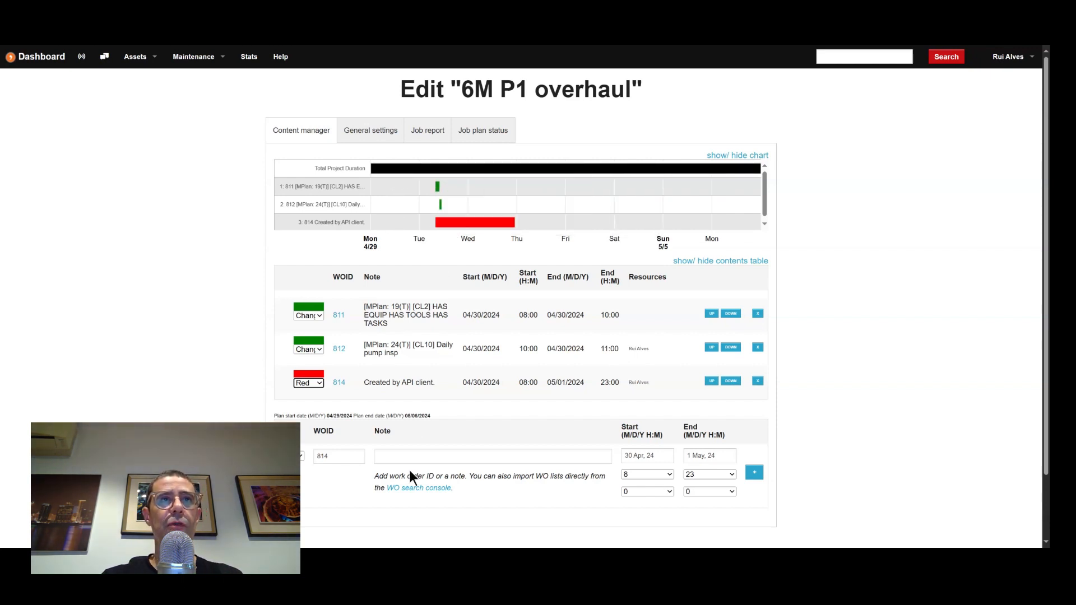
# Step: Clear the work order ID of the new content entry and enter the note "Milestone 1"
pyautogui.scroll(-1, 409, 469)
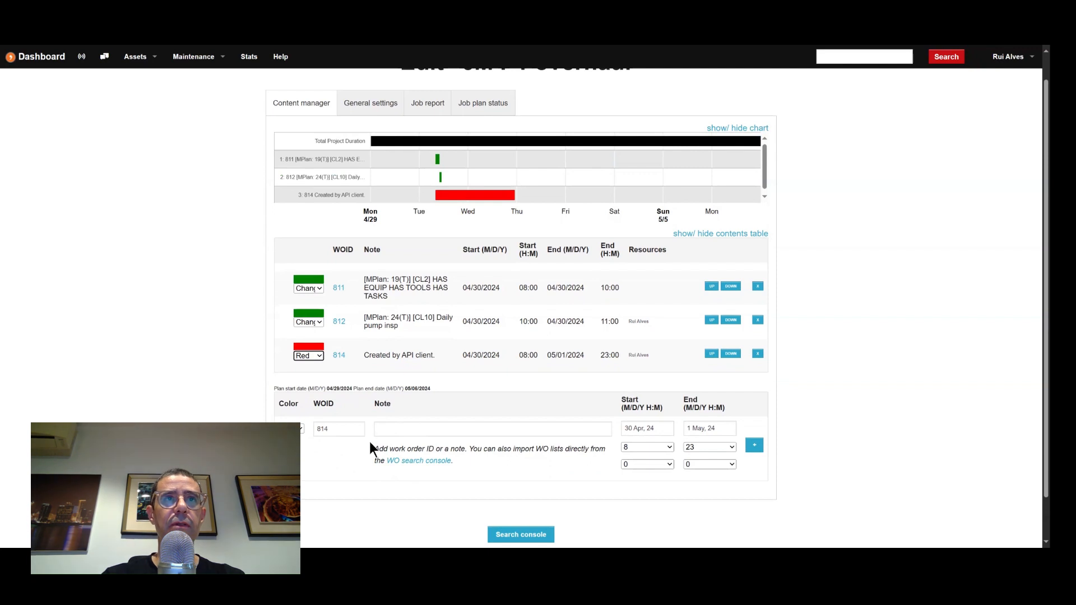
pyautogui.doubleClick(322, 429)
pyautogui.press('BackSpace')
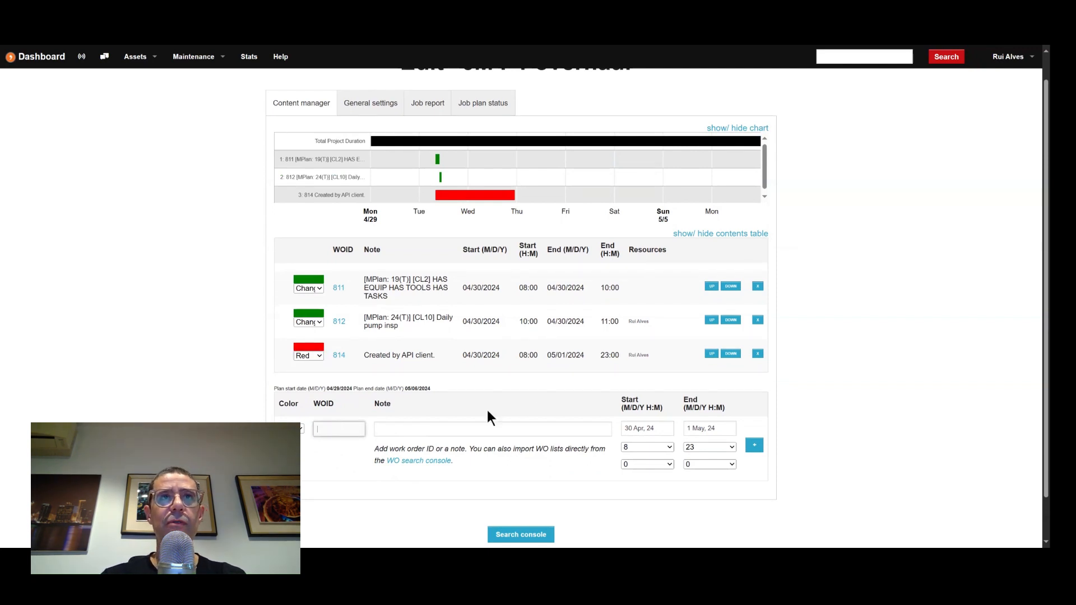
pyautogui.click(392, 431)
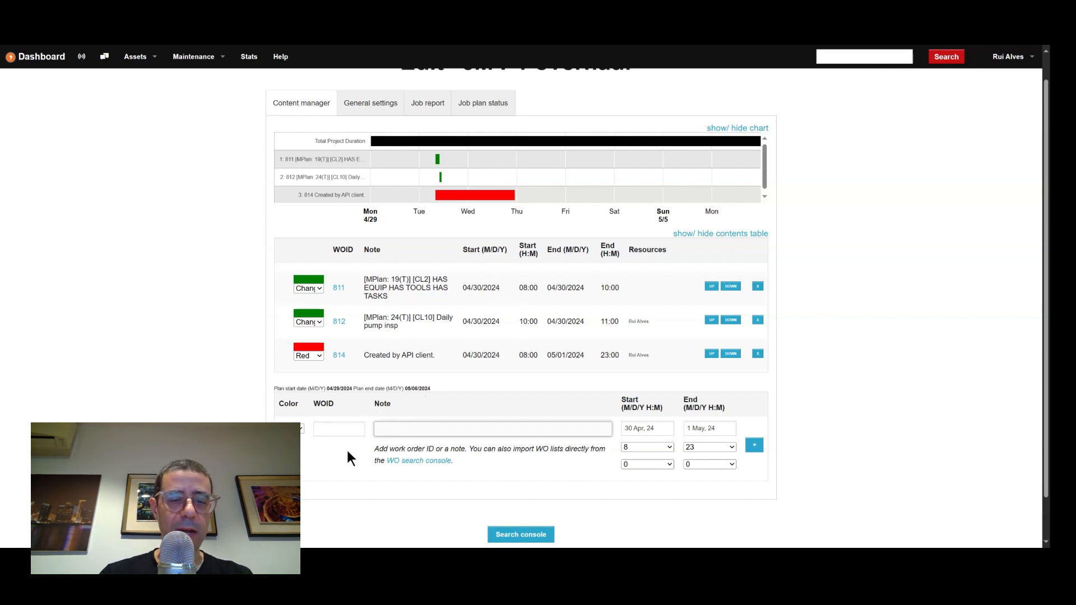
pyautogui.write('Mil')
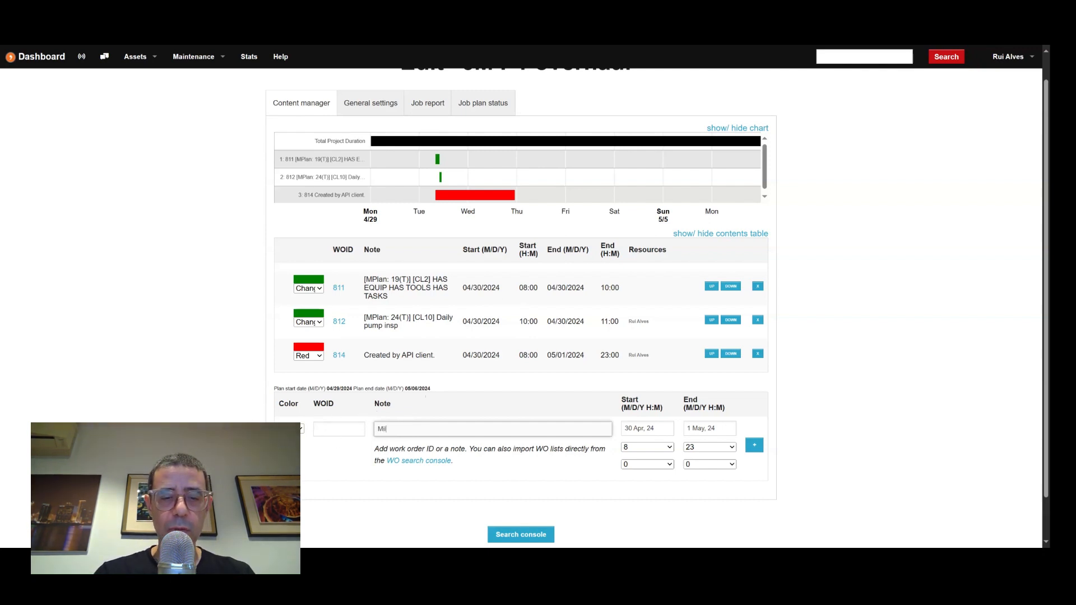
pyautogui.write('est')
pyautogui.press('BackSpace')
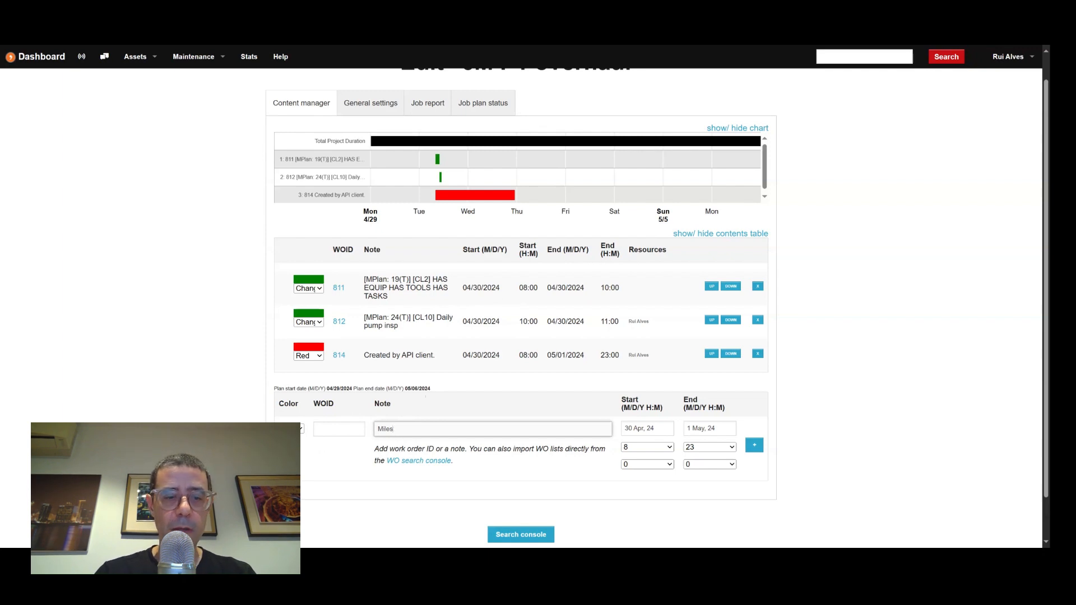
pyautogui.write('tone 1')
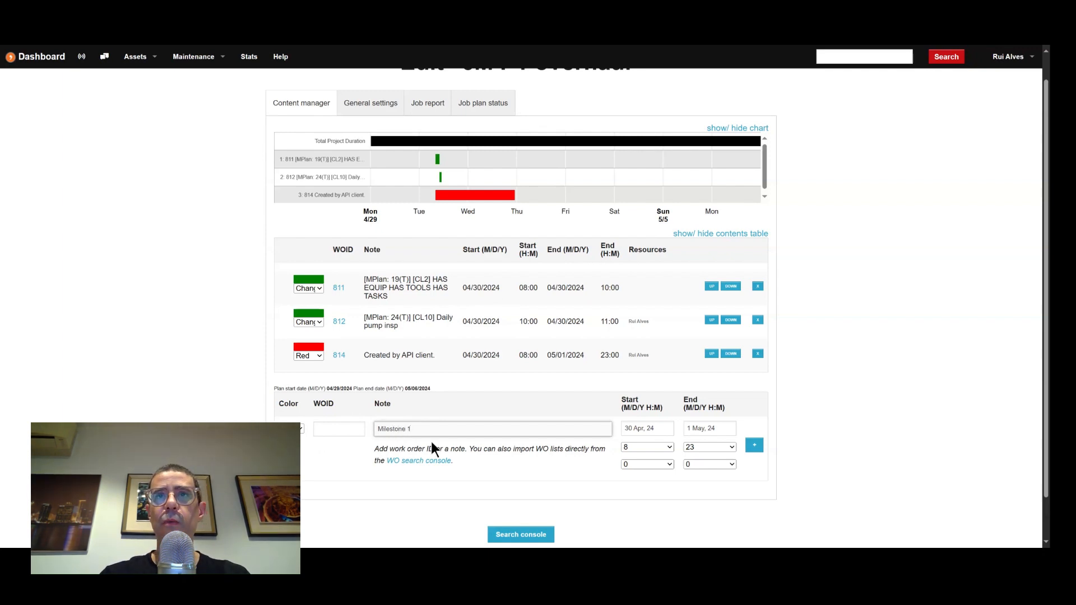
# Step: Set both the start date and the end date of the Milestone 1 entry to 2 May 2024
pyautogui.click(651, 428)
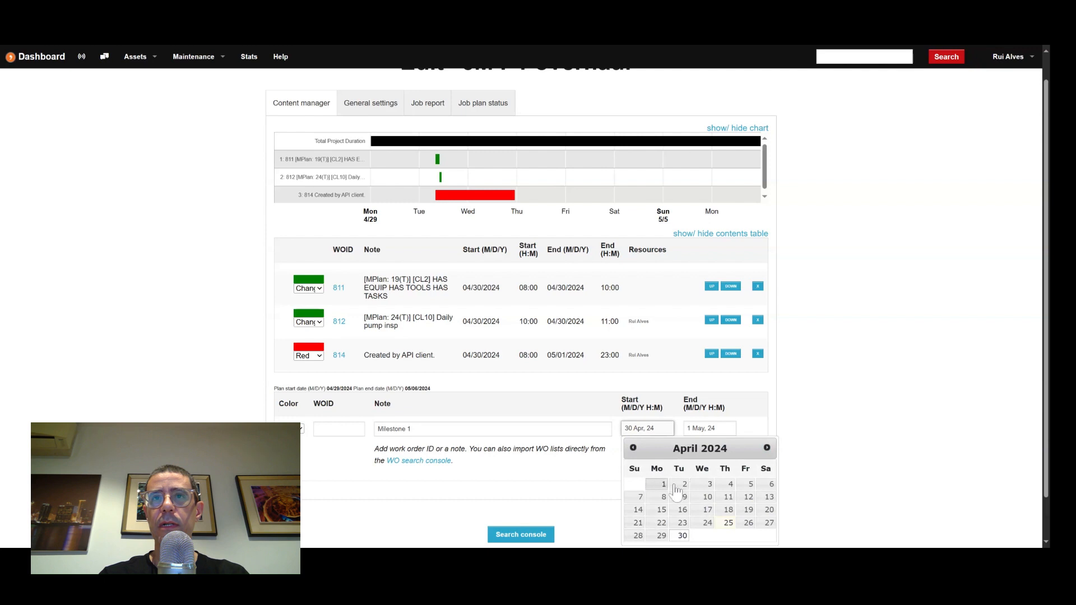
pyautogui.click(766, 449)
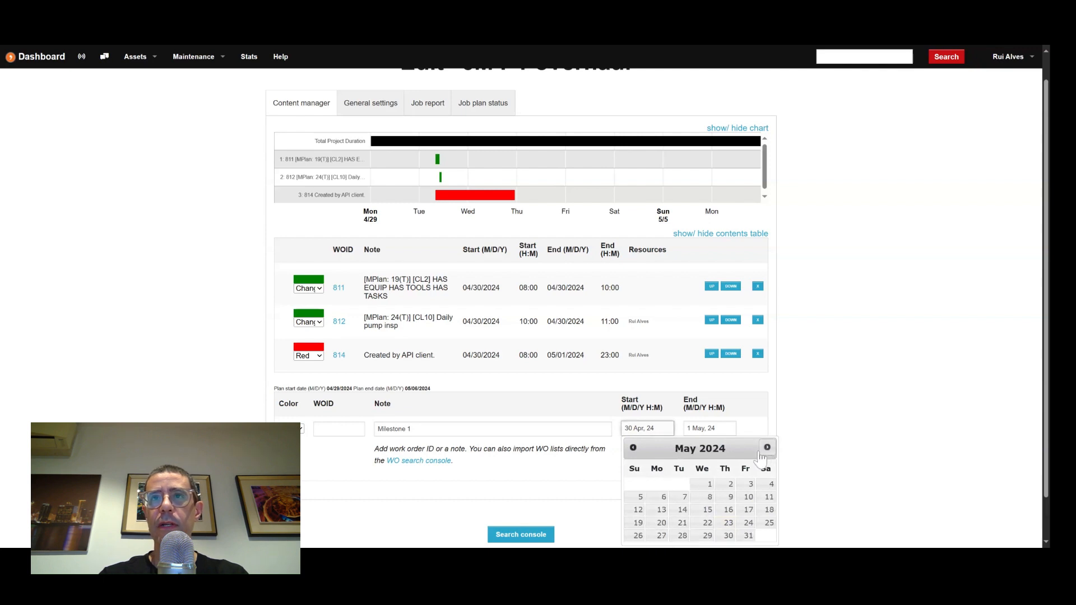
pyautogui.click(729, 485)
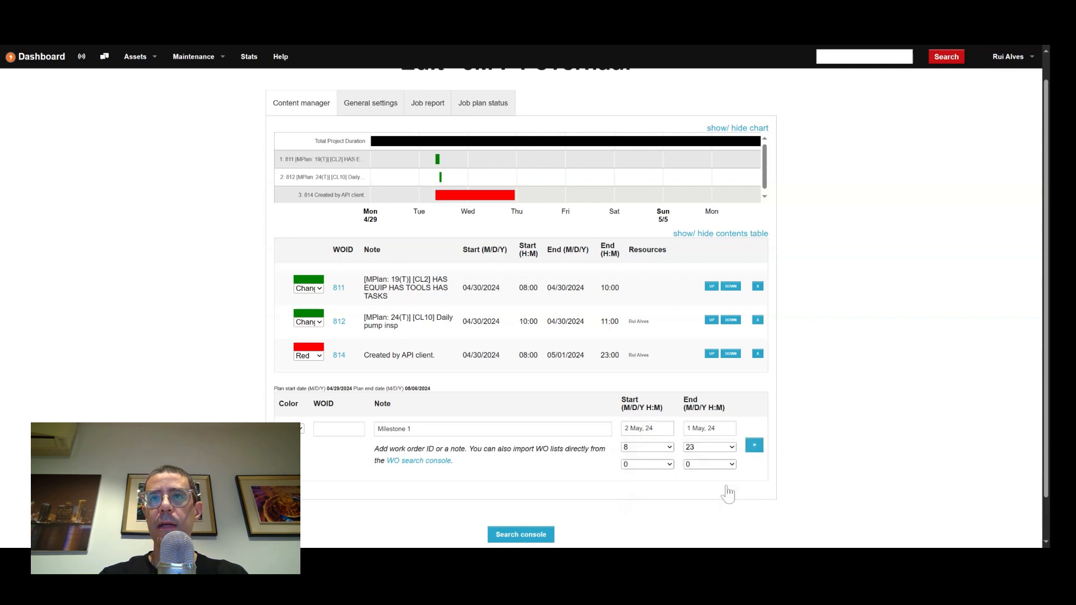
pyautogui.click(698, 429)
pyautogui.click(789, 485)
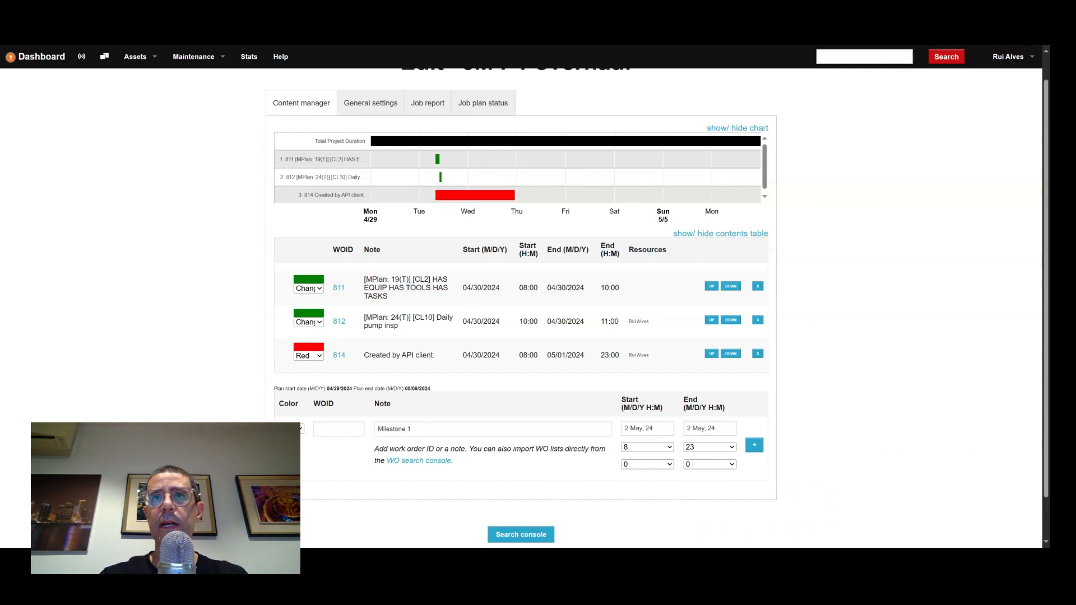
# Step: Set the Milestone 1 entry's start hour to 10 and end hour to 11, and add it to the job plan
pyautogui.click(639, 342)
pyautogui.click(722, 446)
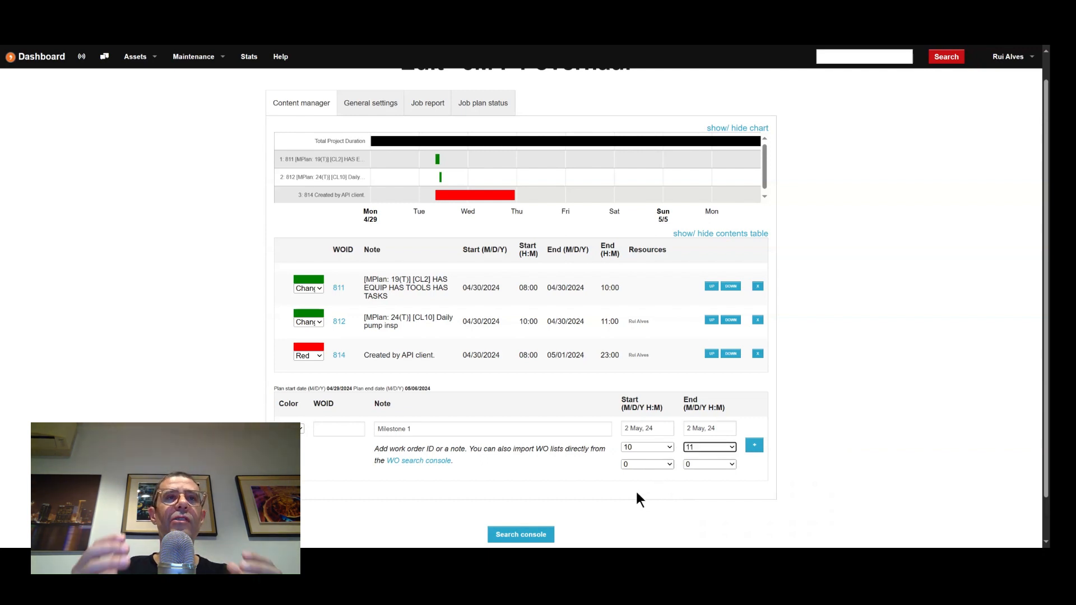
pyautogui.click(756, 447)
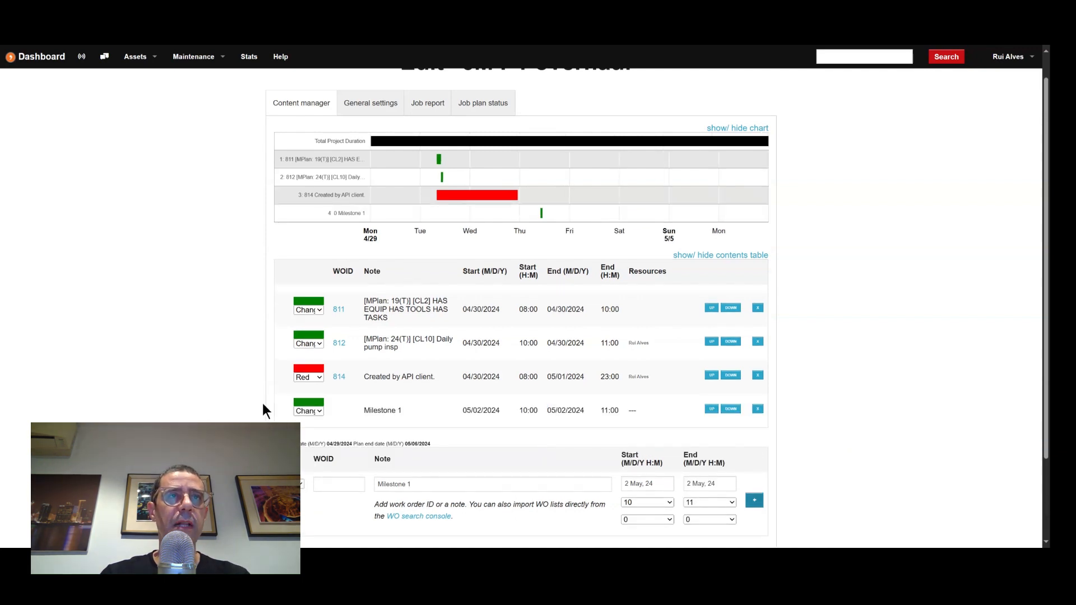
# Step: Change the Milestone 1 entry's colour to yellow and check its bar in the plan chart
pyautogui.click(316, 414)
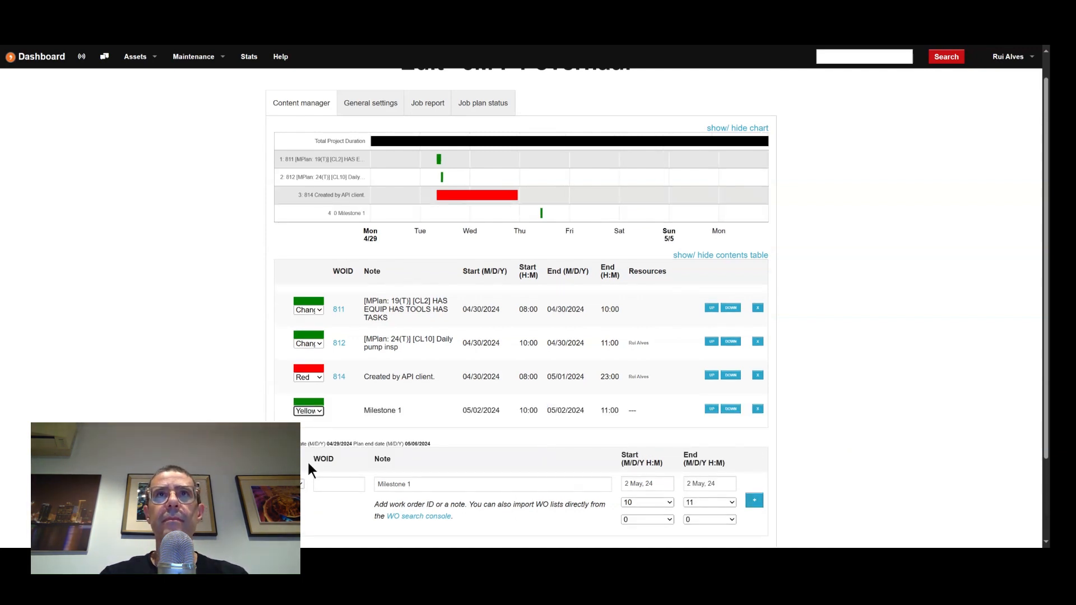
pyautogui.click(307, 460)
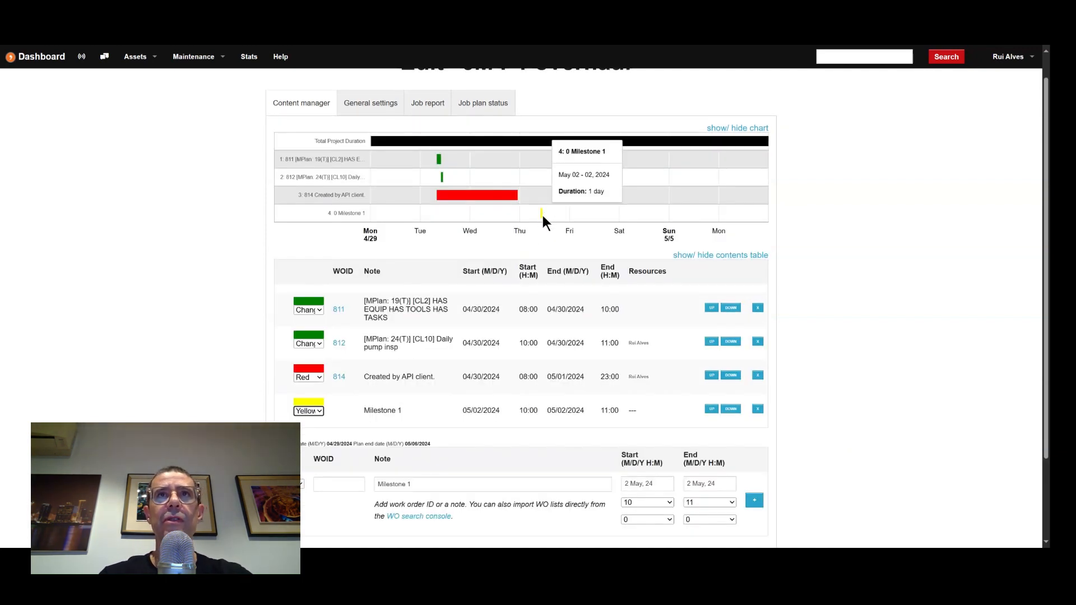
pyautogui.moveTo(542, 213)
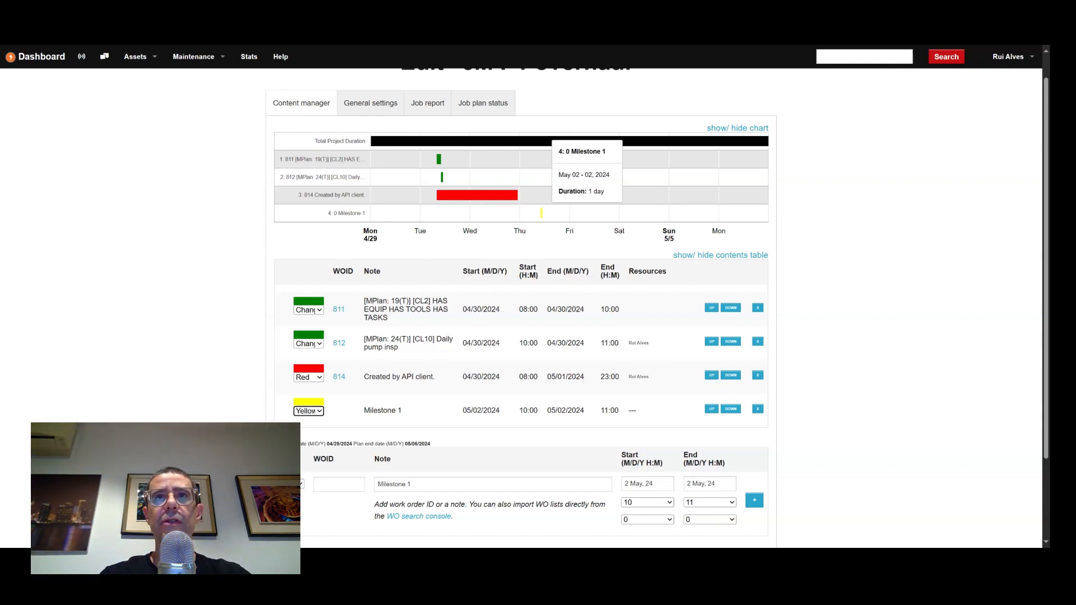
# Step: Open the work orders list and filter it by the WAIT MAT status
pyautogui.scroll(-1, 839, 412)
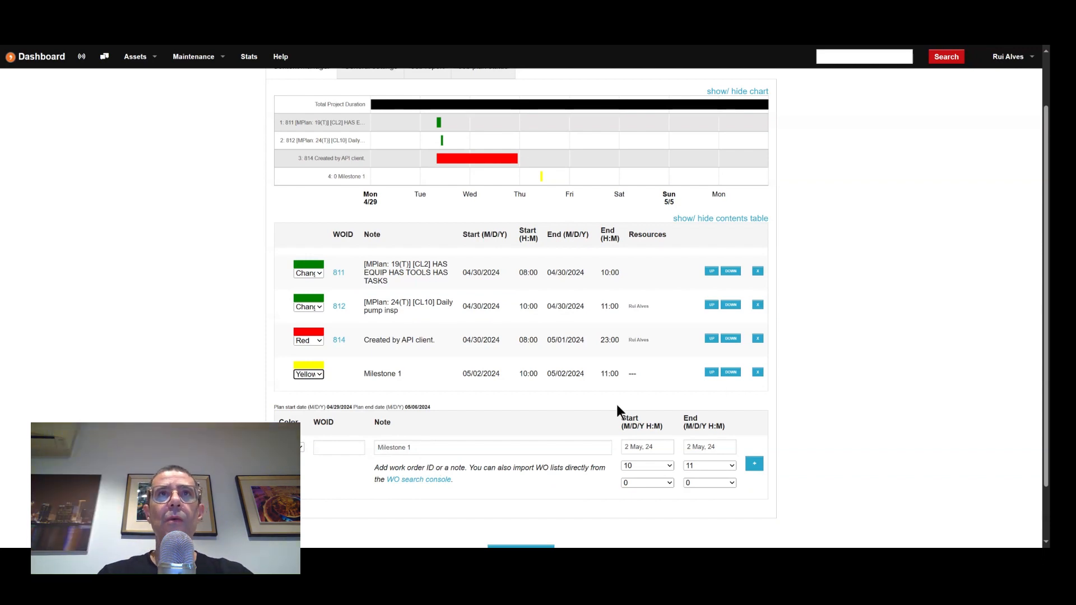
pyautogui.scroll(1, 877, 350)
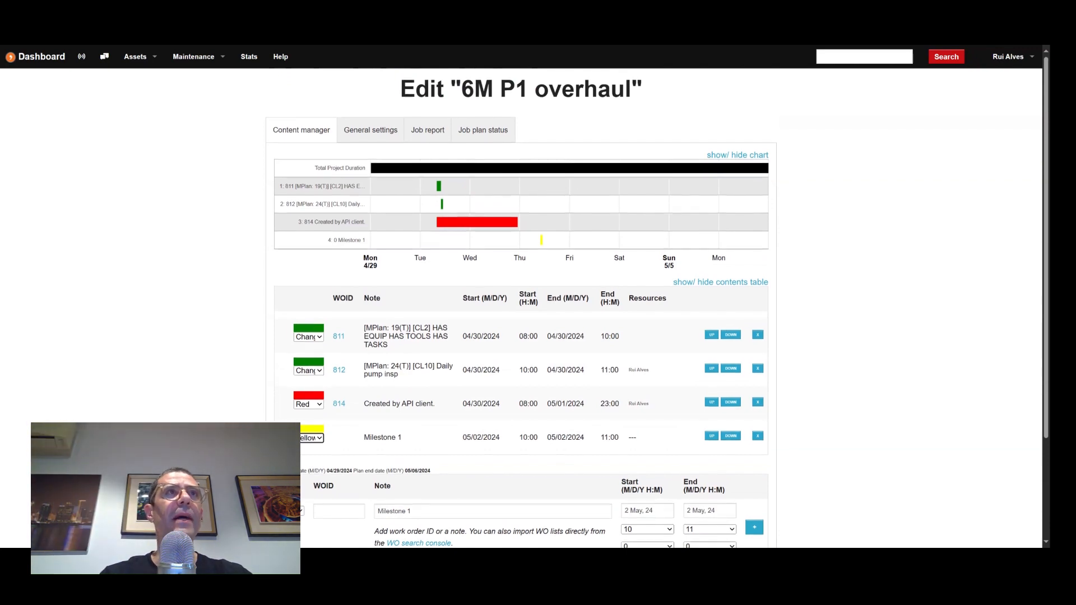
pyautogui.click(193, 57)
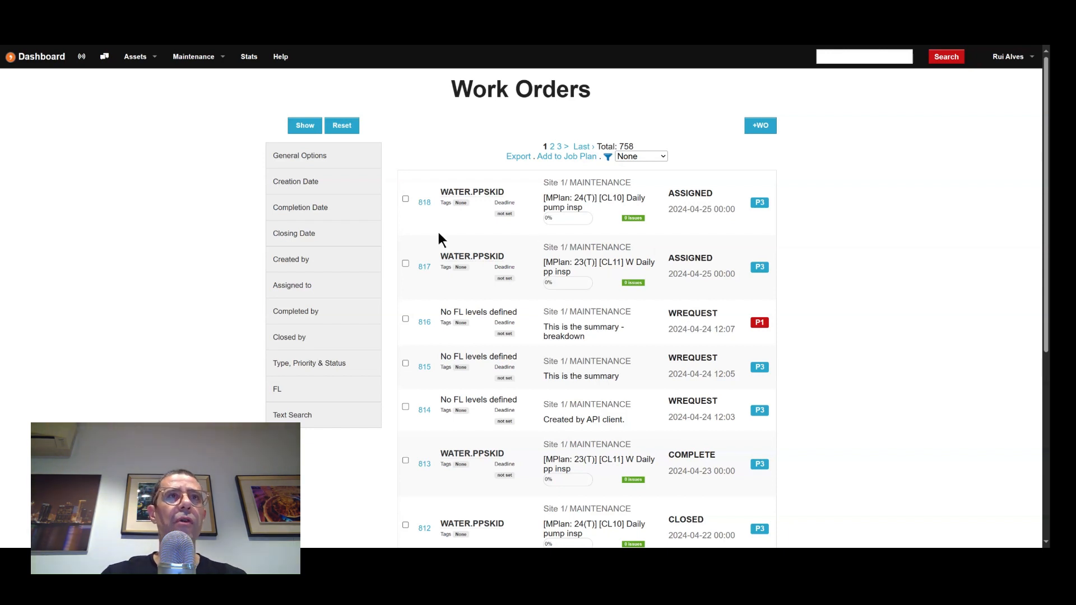
pyautogui.click(320, 365)
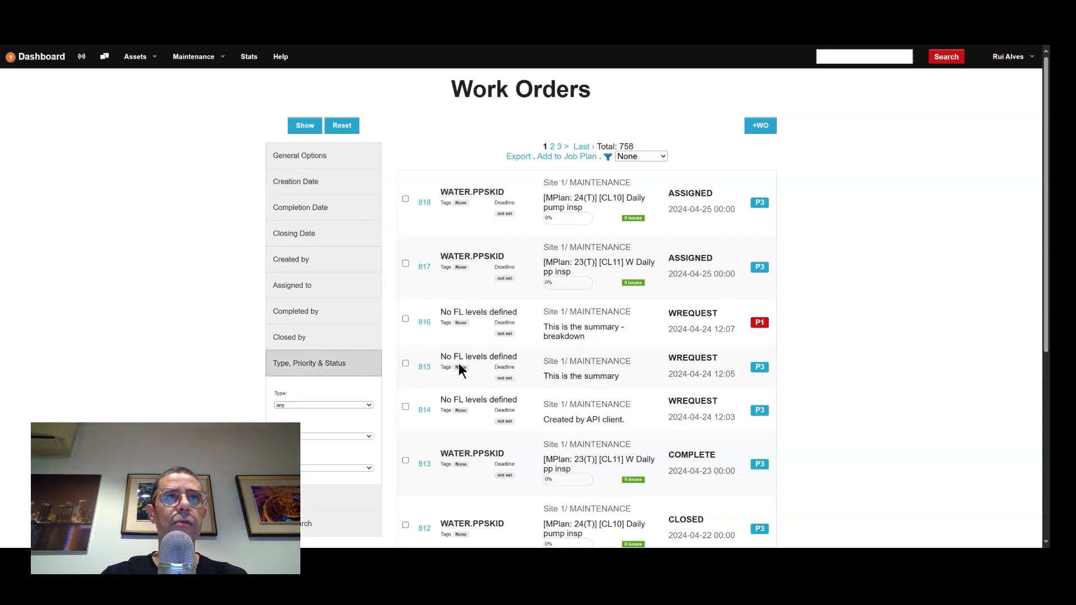
pyautogui.scroll(-1, 458, 362)
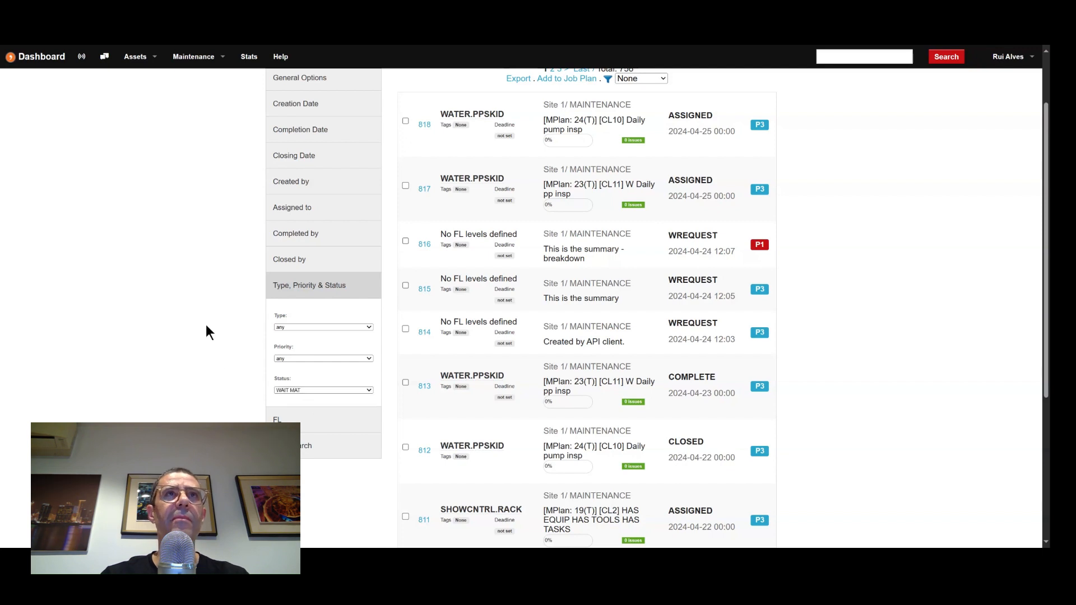
pyautogui.scroll(1, 209, 331)
pyautogui.click(305, 125)
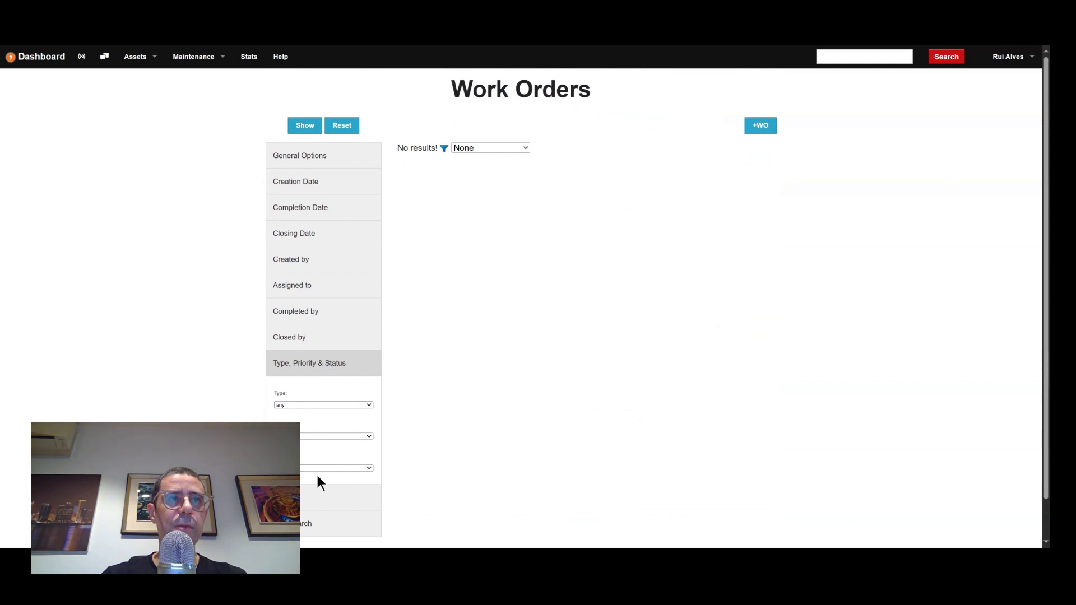
# Step: Filter the work orders by the PAUSED status and look over the text search criteria
pyautogui.click(305, 125)
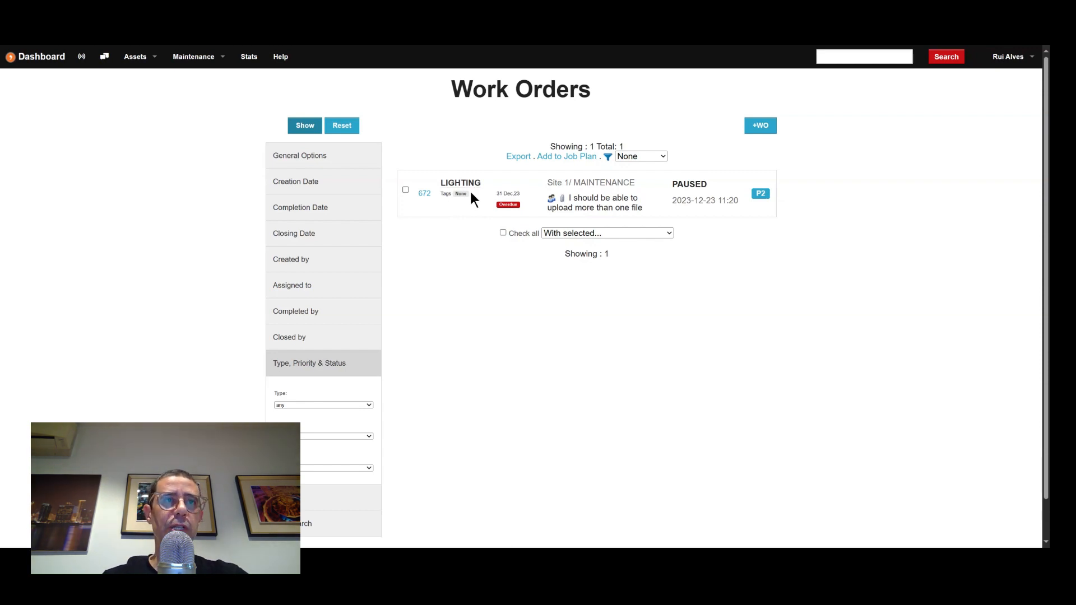
pyautogui.scroll(-1, 473, 202)
pyautogui.click(313, 486)
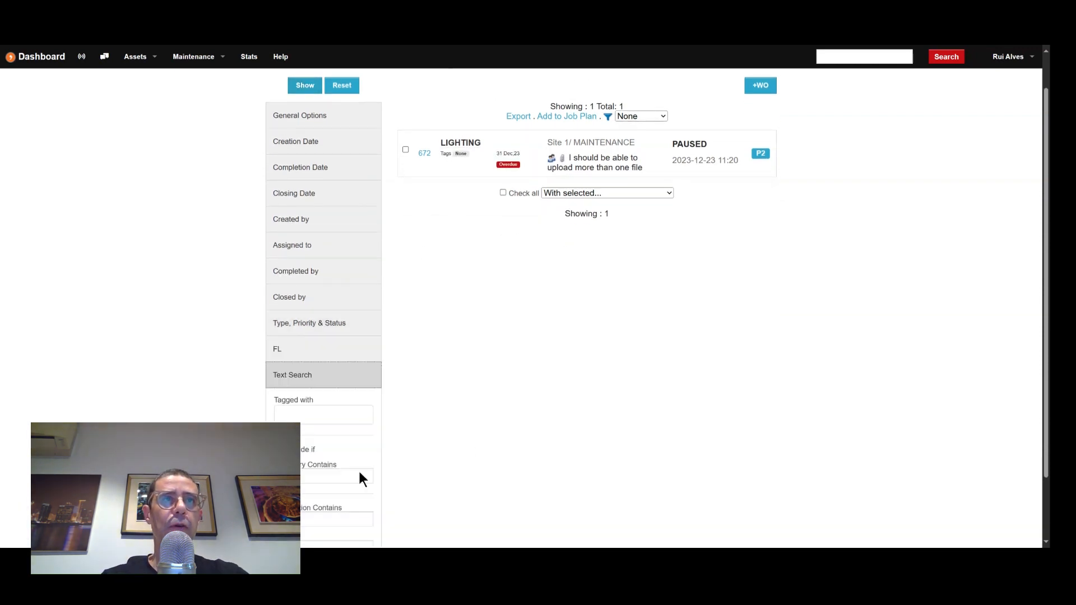
pyautogui.scroll(-1, 465, 435)
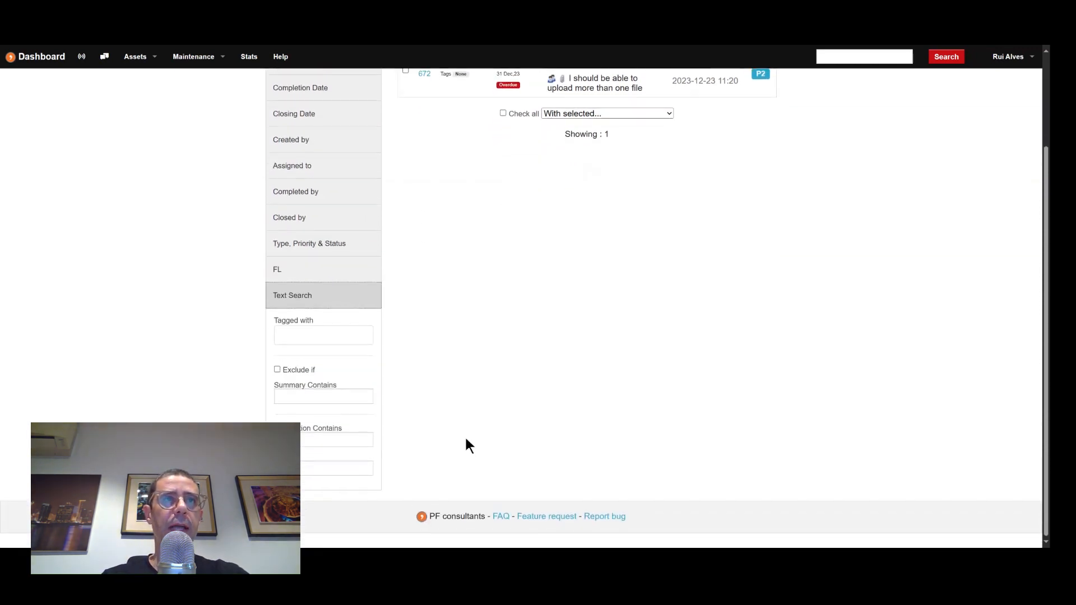
pyautogui.click(306, 338)
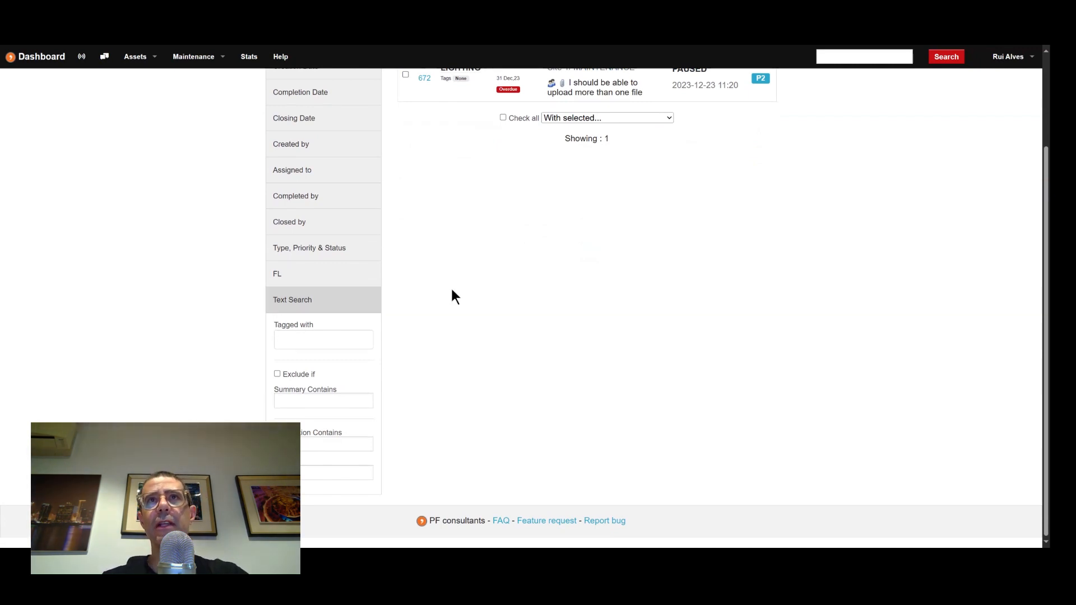
pyautogui.scroll(2, 451, 287)
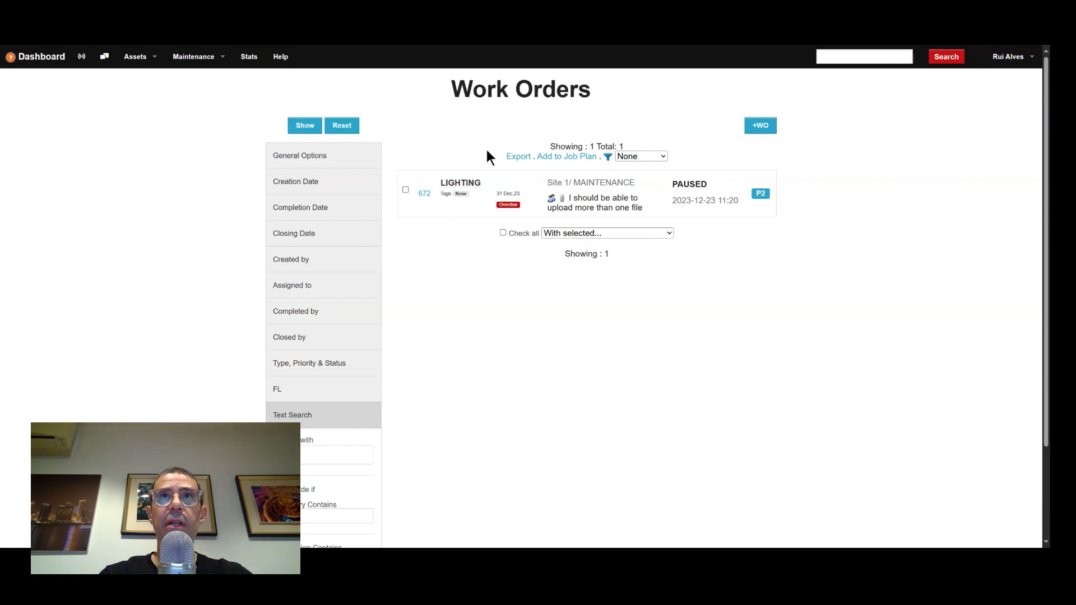
# Step: Add the filtered work order results to the "6M P1 overhaul" job plan
pyautogui.click(566, 156)
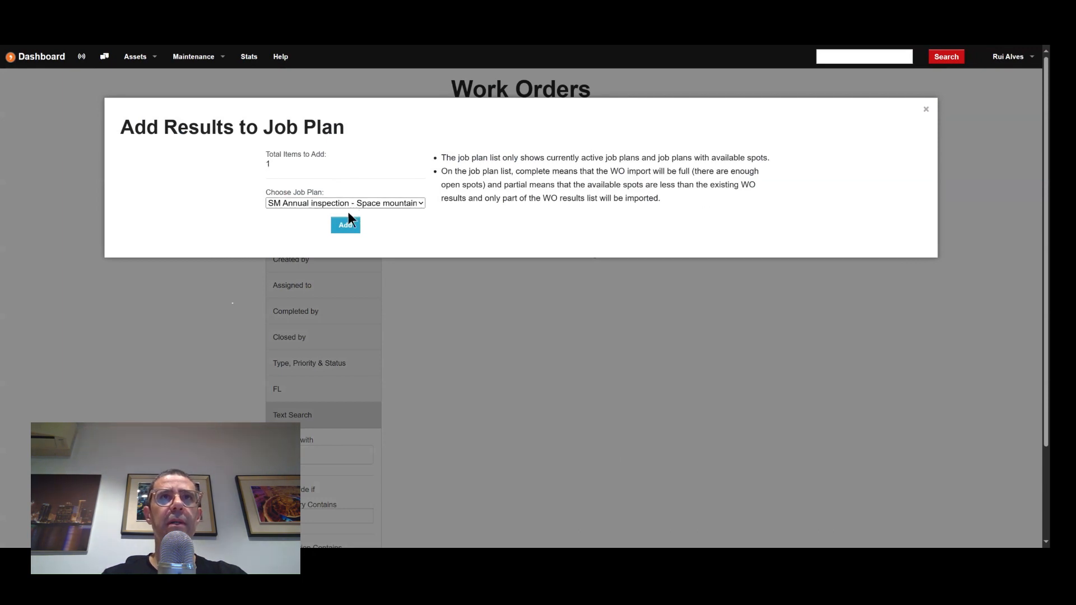
pyautogui.click(345, 249)
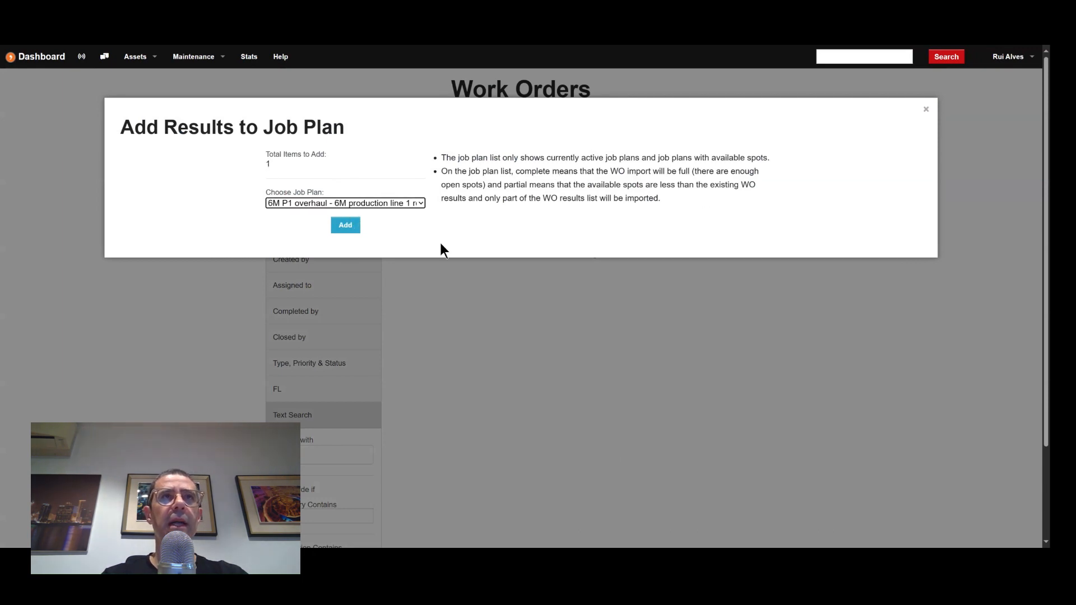
pyautogui.click(346, 228)
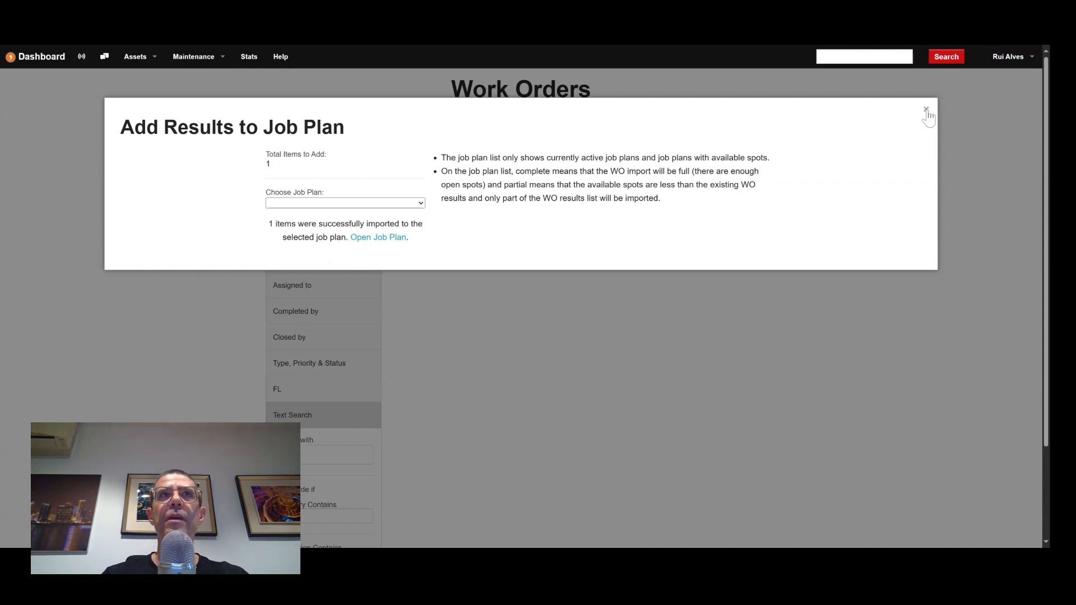
# Step: Open the job plan that received the import and examine its general information, chart and contents table
pyautogui.click(372, 241)
pyautogui.scroll(-1, 387, 359)
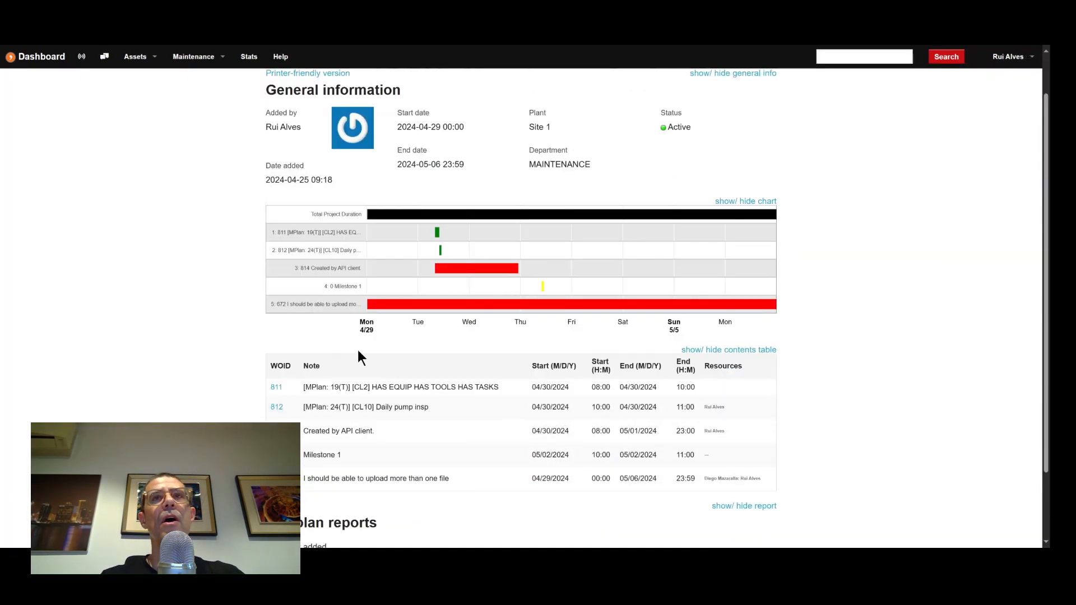
pyautogui.moveTo(420, 306)
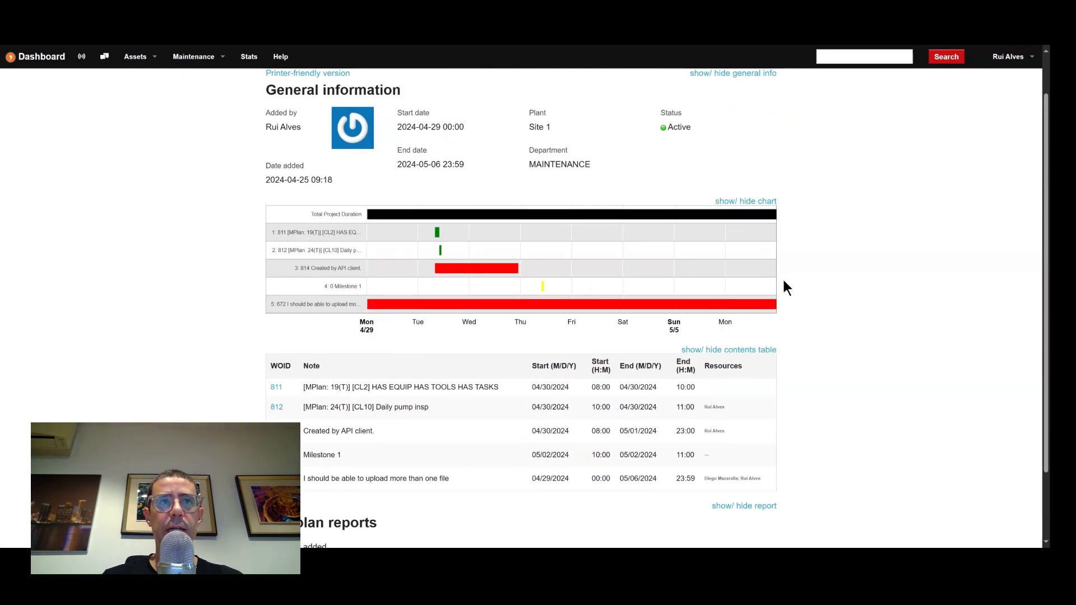
pyautogui.scroll(-1, 783, 277)
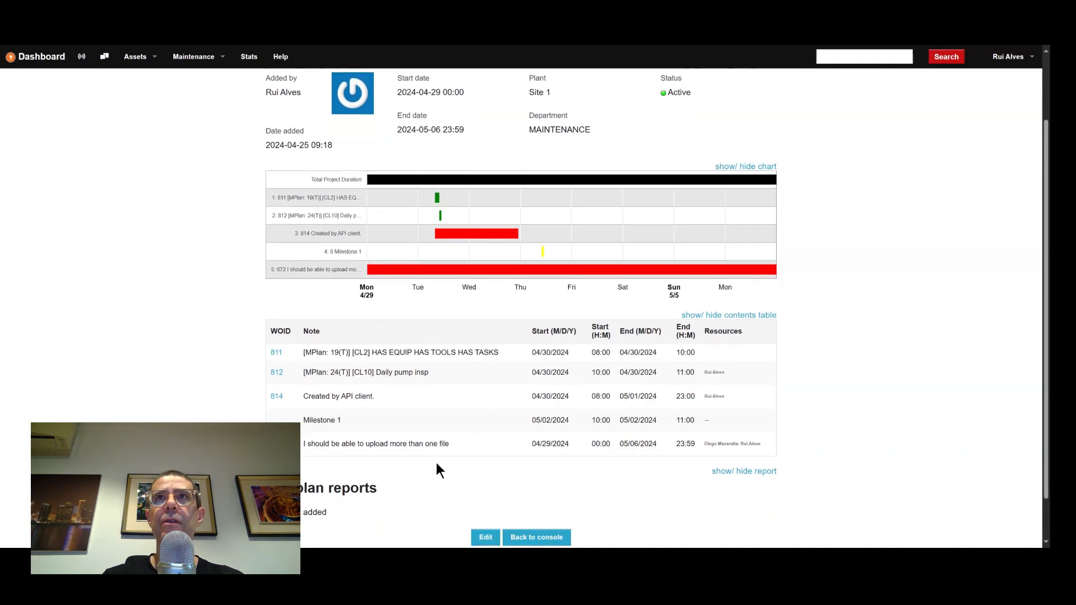
pyautogui.scroll(-1, 436, 462)
pyautogui.scroll(7, 551, 451)
pyautogui.scroll(-4, 552, 452)
pyautogui.scroll(-4, 552, 451)
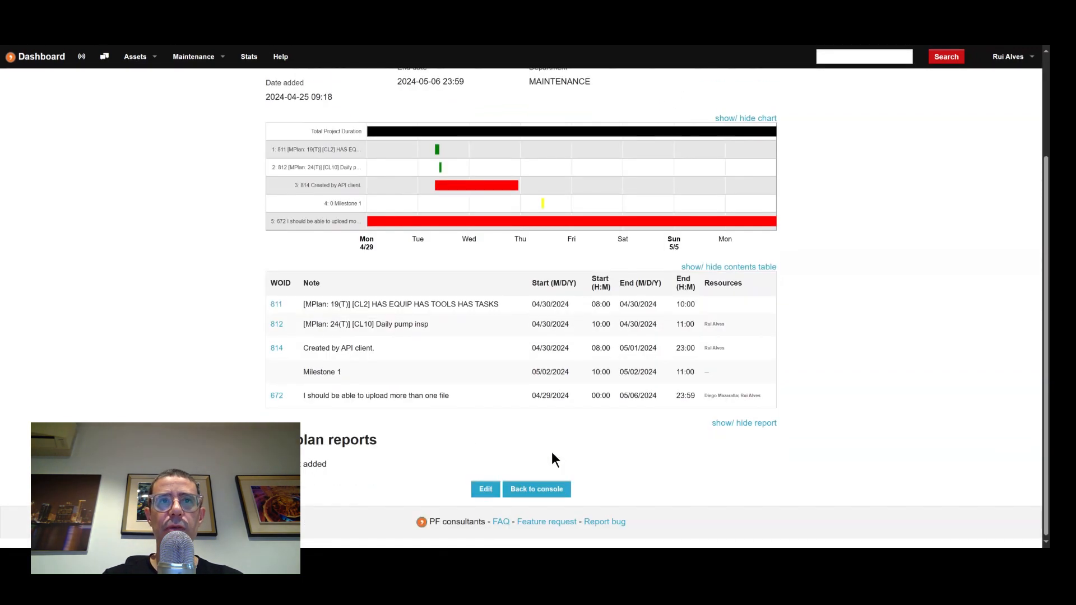
# Step: Open the job plan for editing and review the schedule of imported work order 672 in its chart and contents table
pyautogui.click(484, 492)
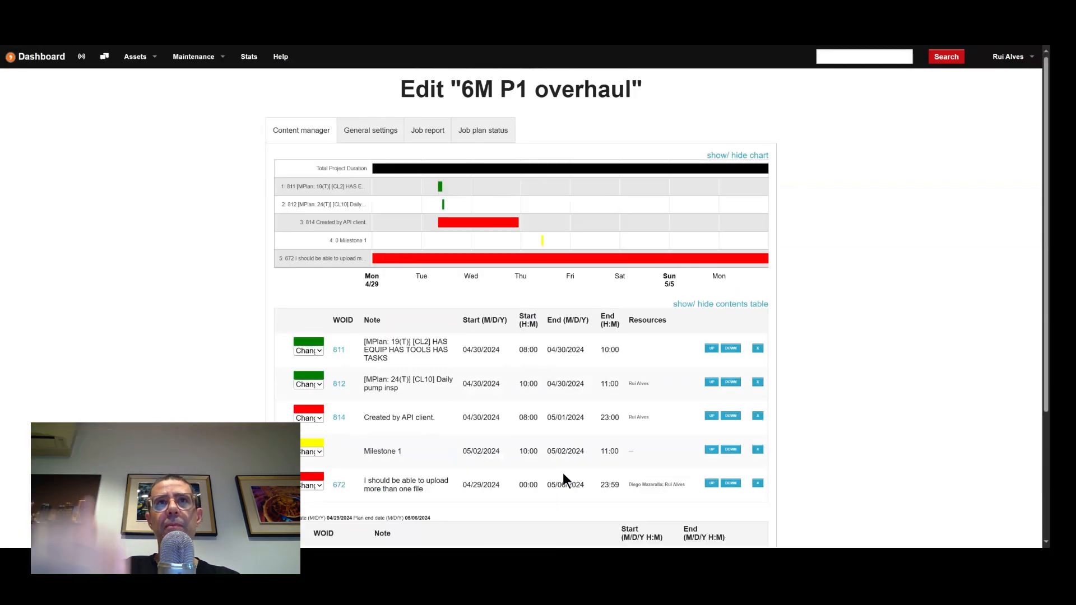
pyautogui.scroll(-1, 521, 302)
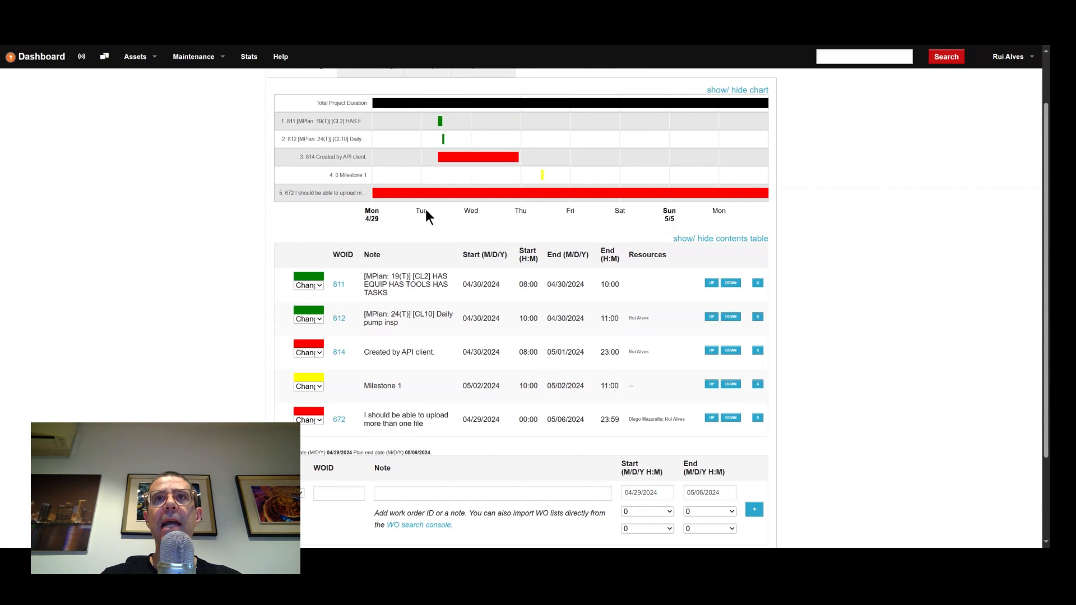
pyautogui.scroll(-2, 543, 274)
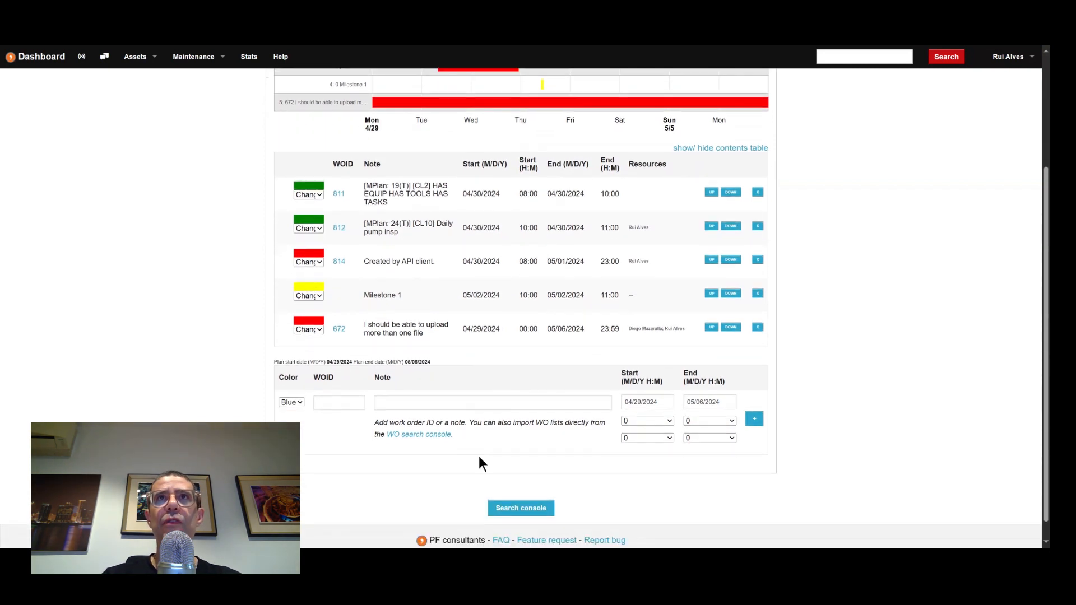
pyautogui.scroll(3, 481, 464)
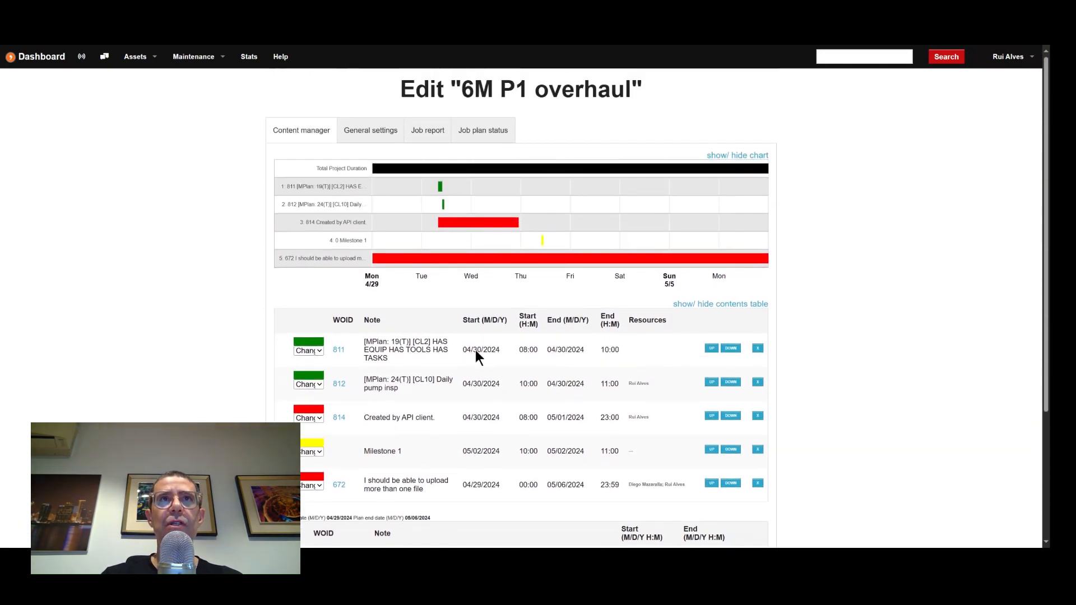
pyautogui.scroll(-2, 476, 349)
pyautogui.scroll(1, 449, 240)
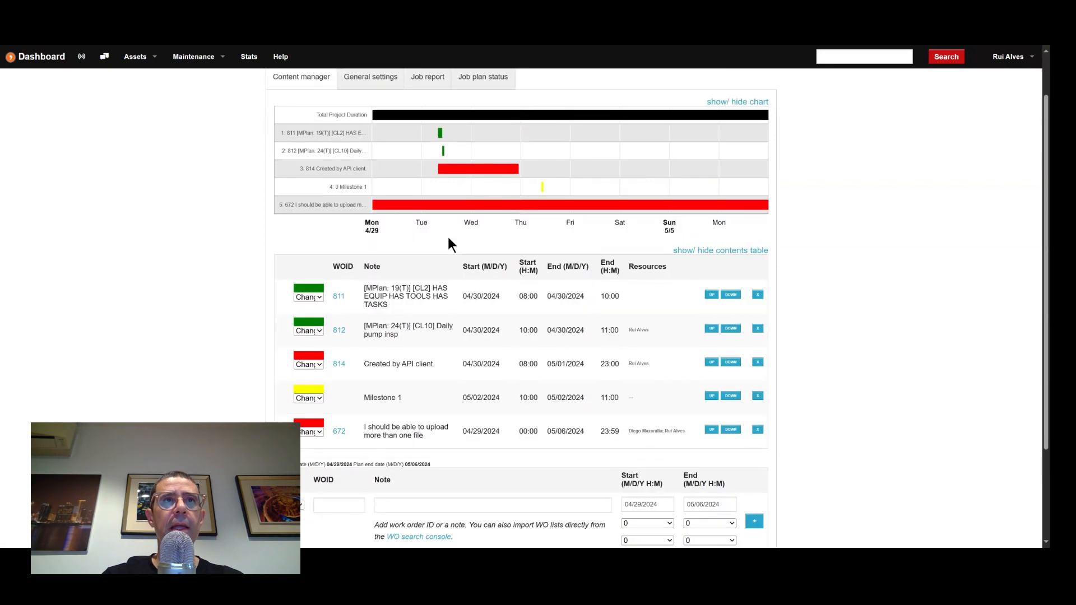
pyautogui.scroll(-2, 467, 270)
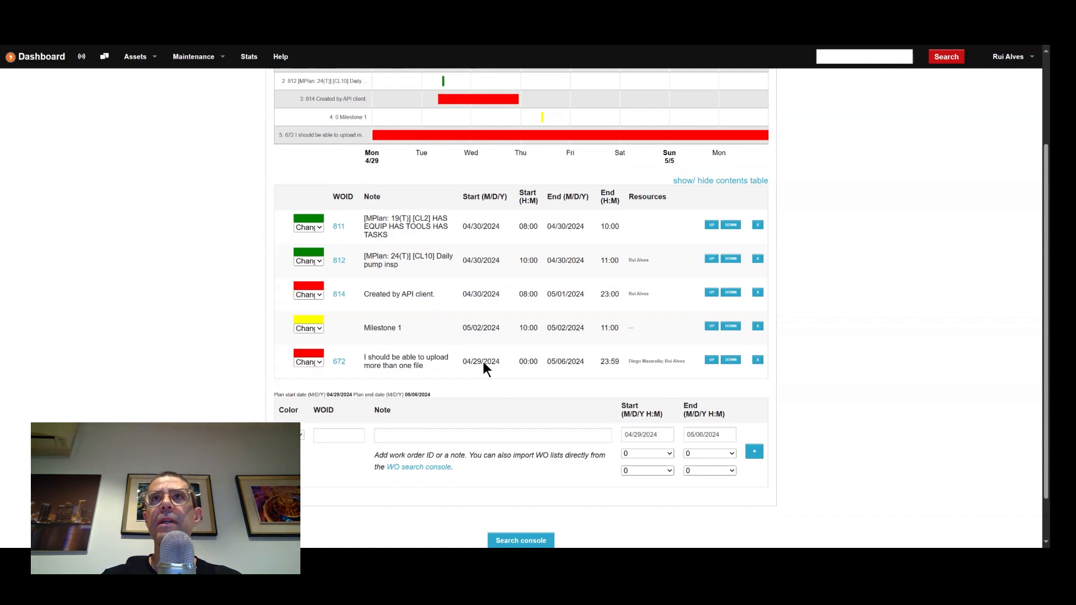
pyautogui.scroll(3, 484, 362)
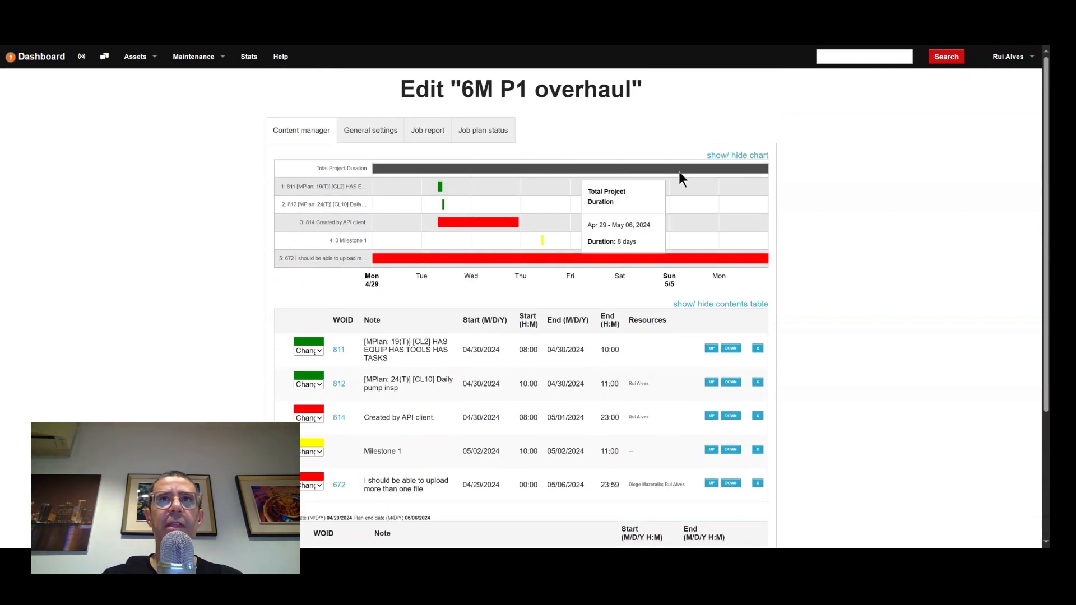
pyautogui.scroll(-1, 460, 440)
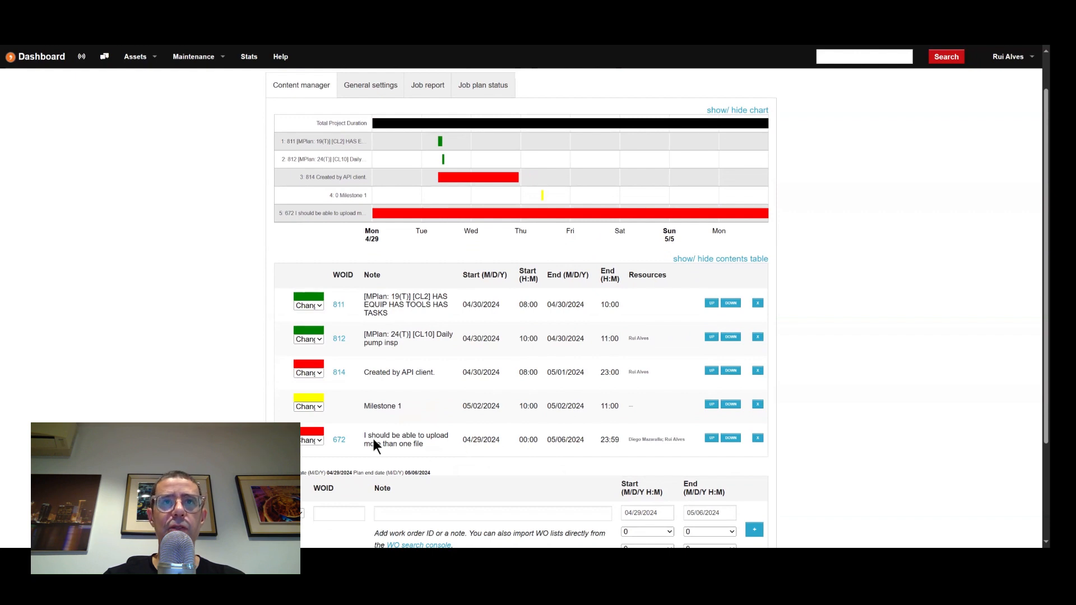
# Step: Reschedule work order 672 to start on 3 May 2024 at 8:00 and end on 4 May 2024 at 9:00
pyautogui.click(465, 441)
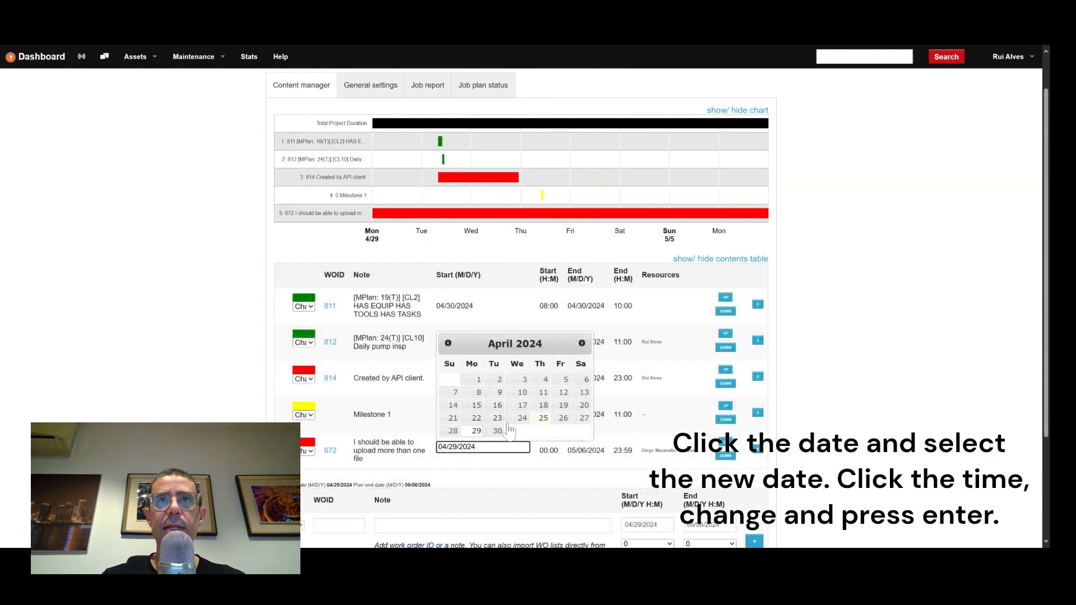
pyautogui.click(582, 343)
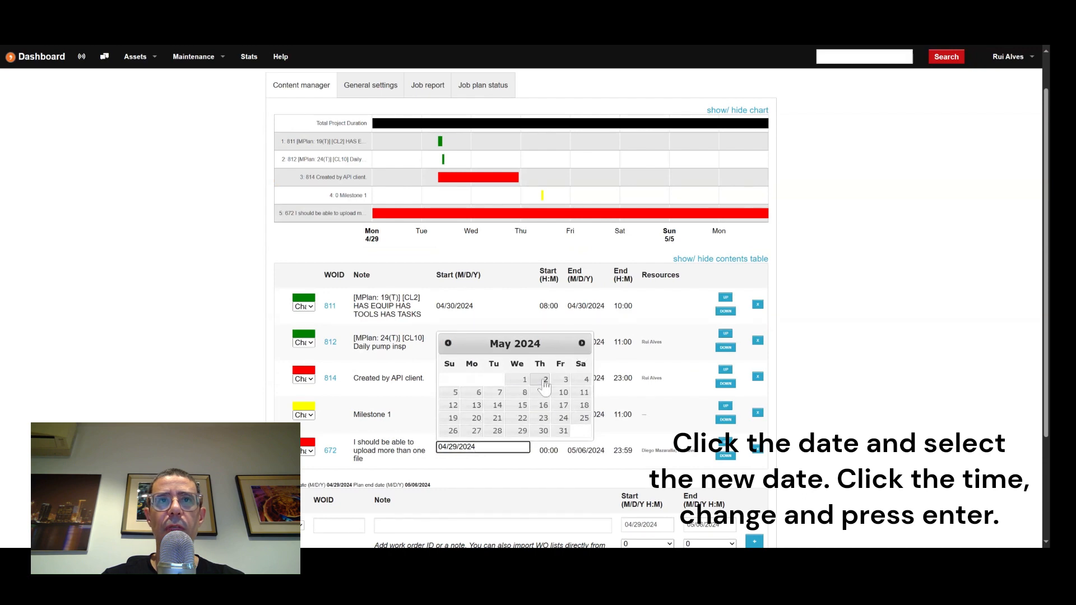
pyautogui.click(565, 380)
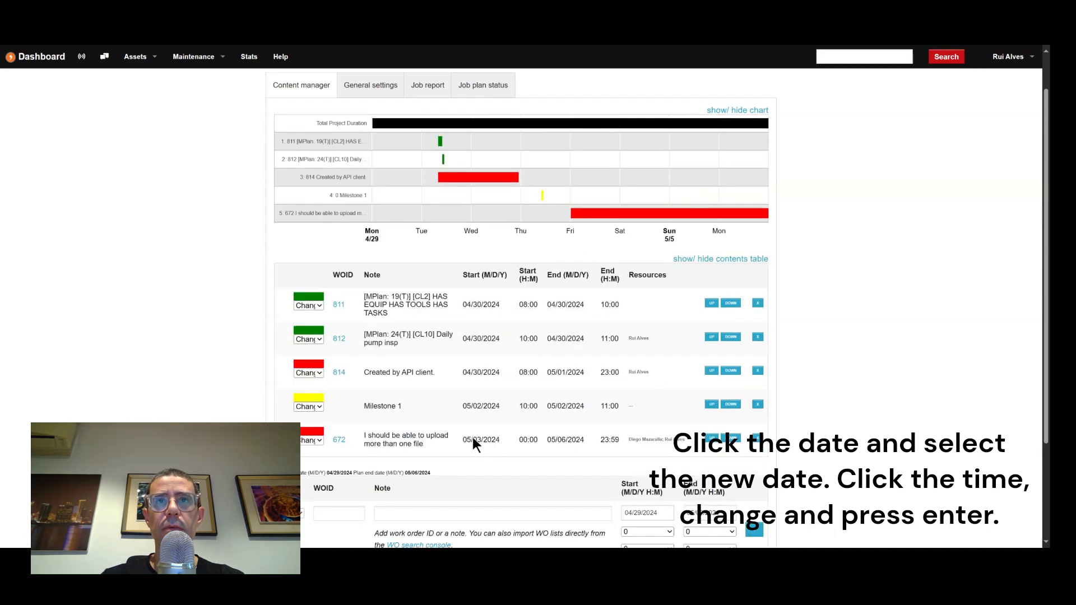
pyautogui.click(530, 440)
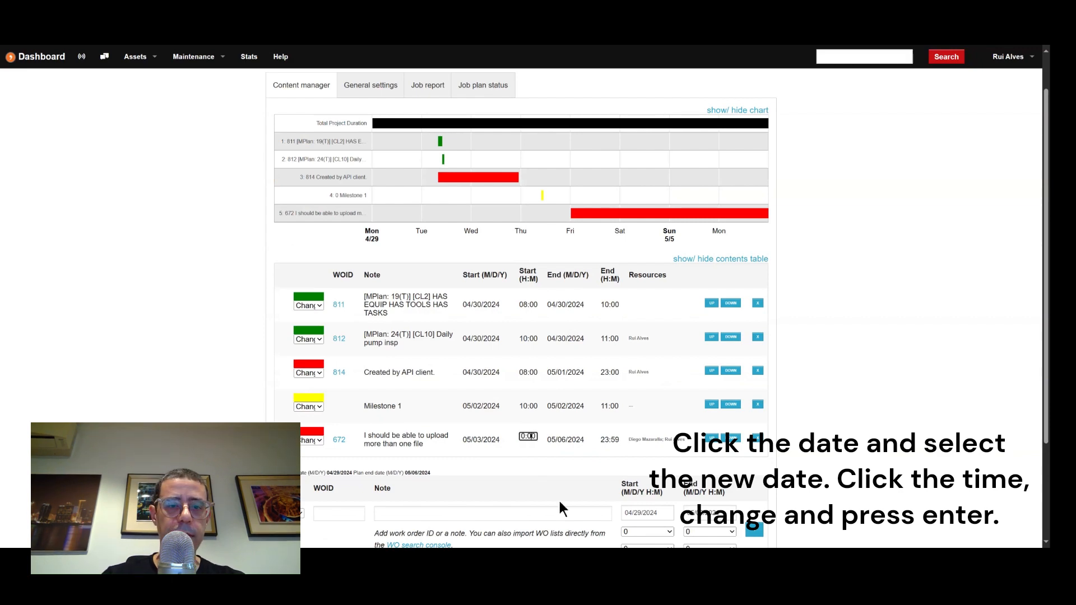
pyautogui.write('8')
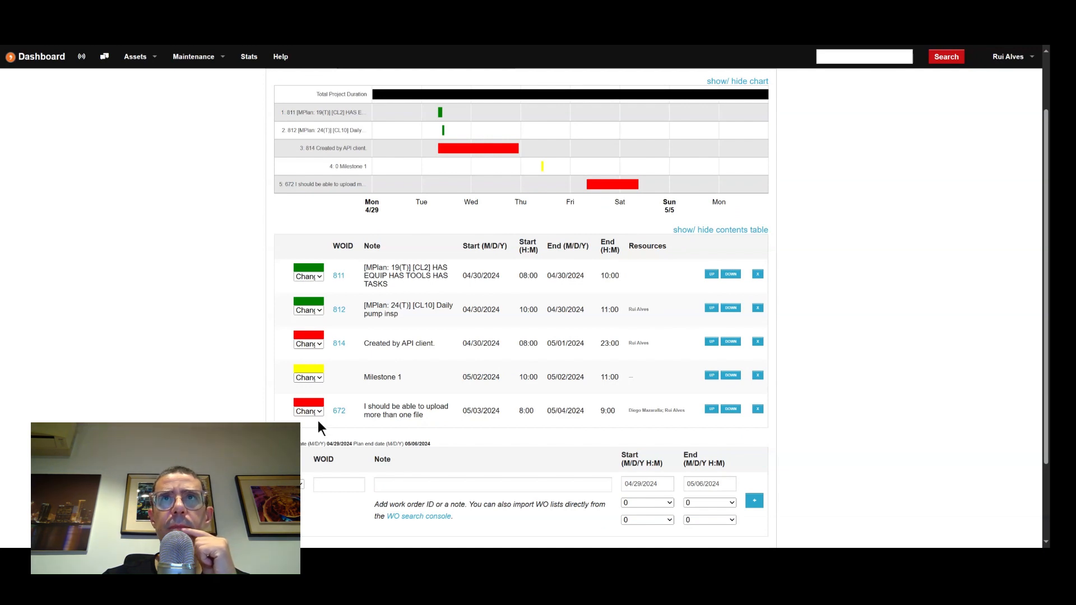
# Step: Change work order 672's colour to purple, then check its resources and the plan chart
pyautogui.click(317, 420)
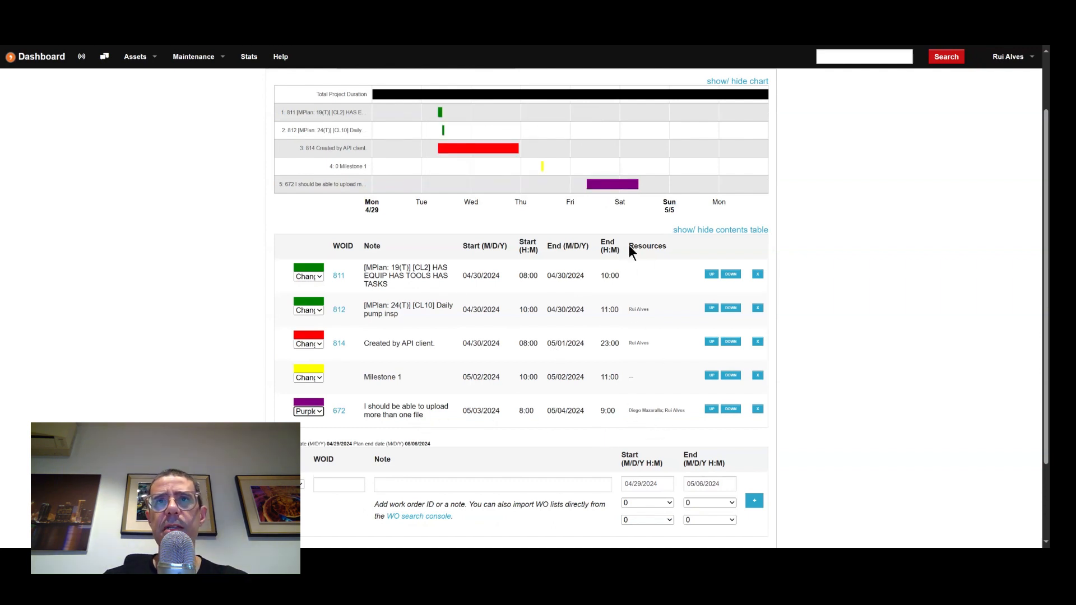
pyautogui.click(638, 409)
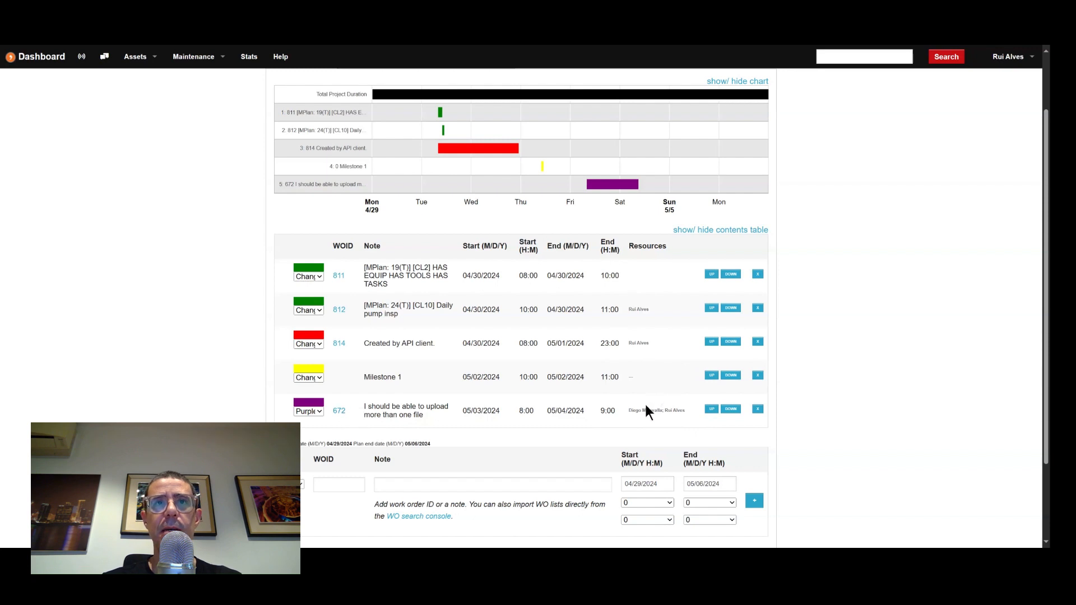
pyautogui.scroll(1, 654, 415)
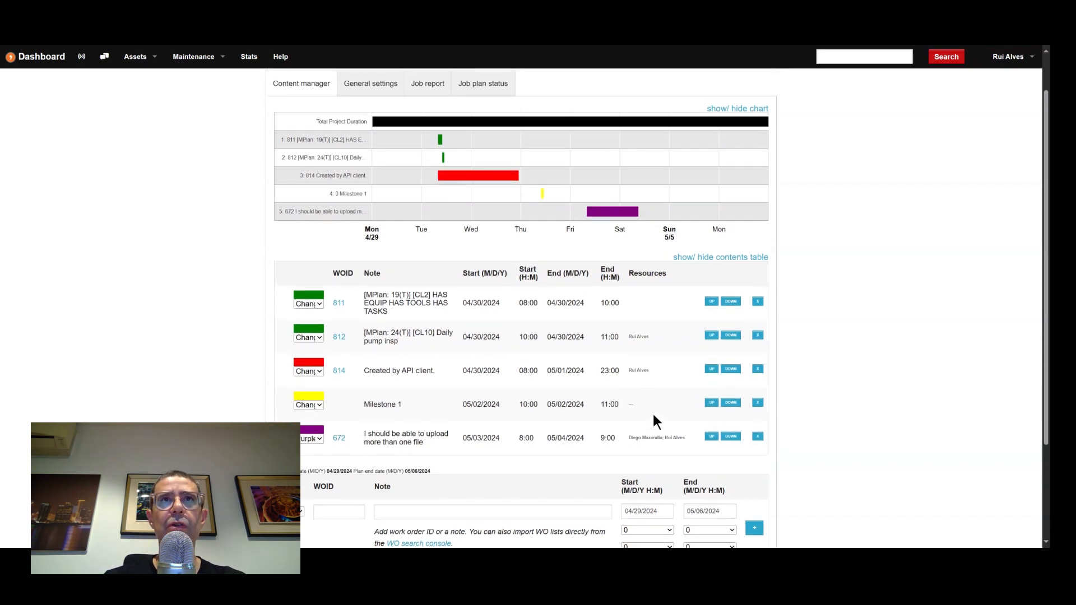
pyautogui.scroll(2, 572, 231)
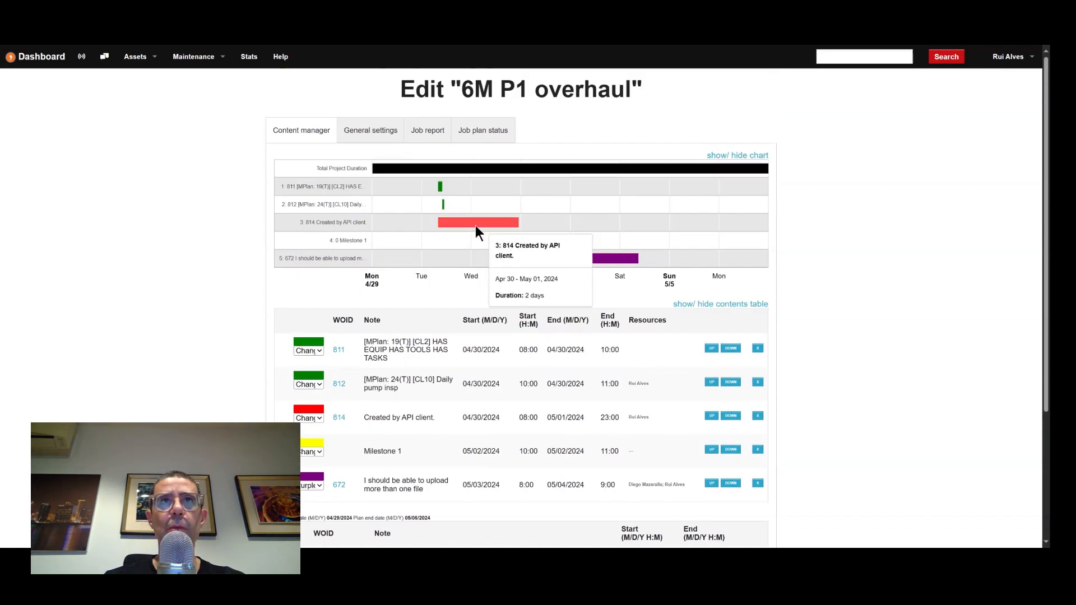
# Step: Review the job plan's chart and contents table, then view its general settings
pyautogui.moveTo(440, 186)
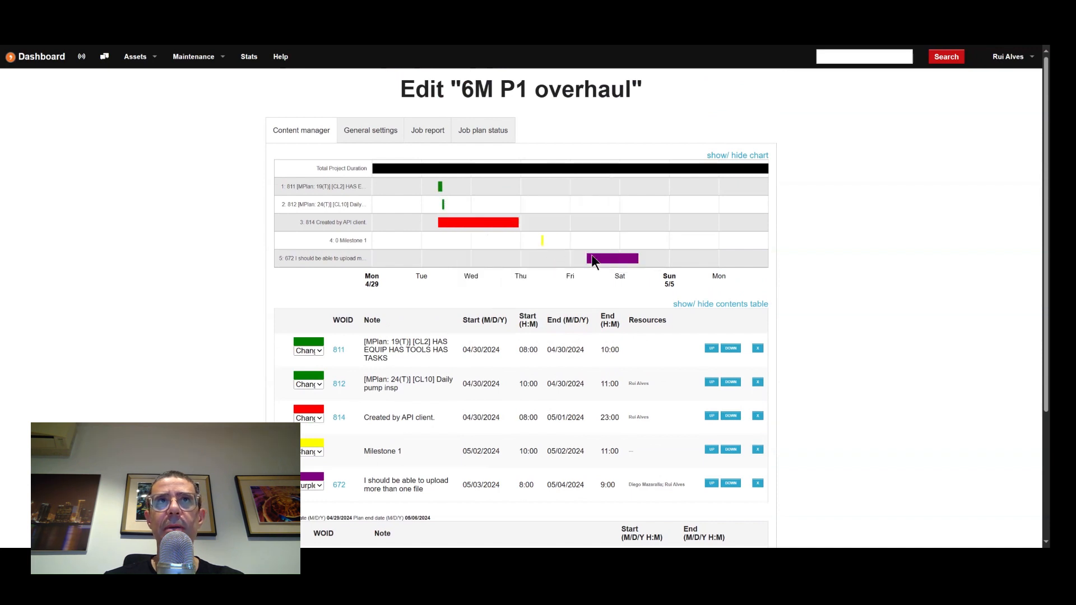
pyautogui.scroll(-3, 520, 345)
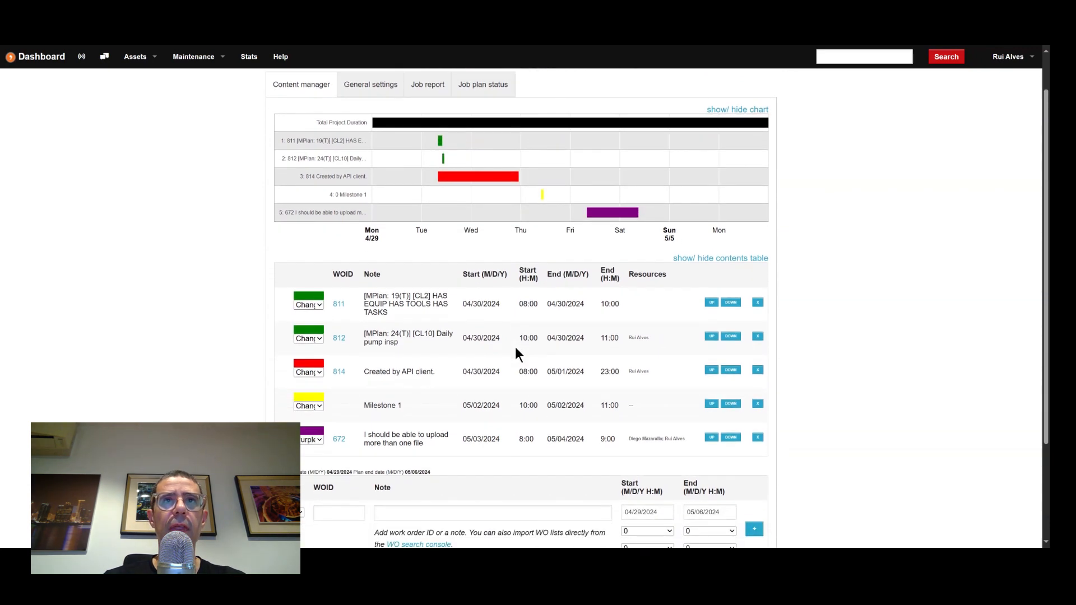
pyautogui.scroll(2, 516, 349)
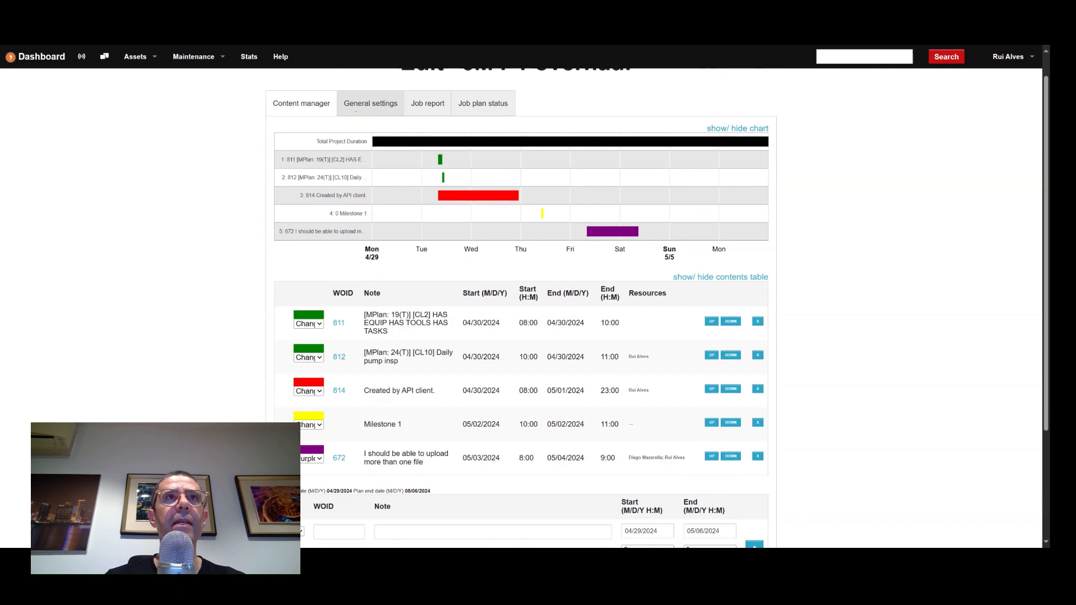
pyautogui.click(359, 109)
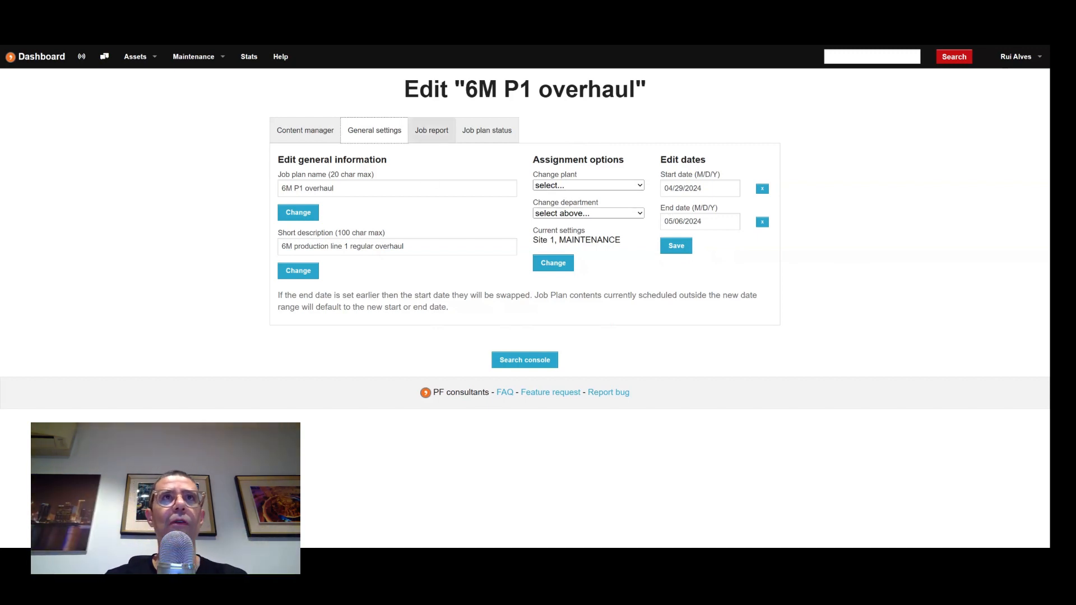
# Step: Write and save the job report "Everything happened ok. Remember to do job 1 before job 2 otherwise the conditions need to be arranged for again."
pyautogui.click(430, 141)
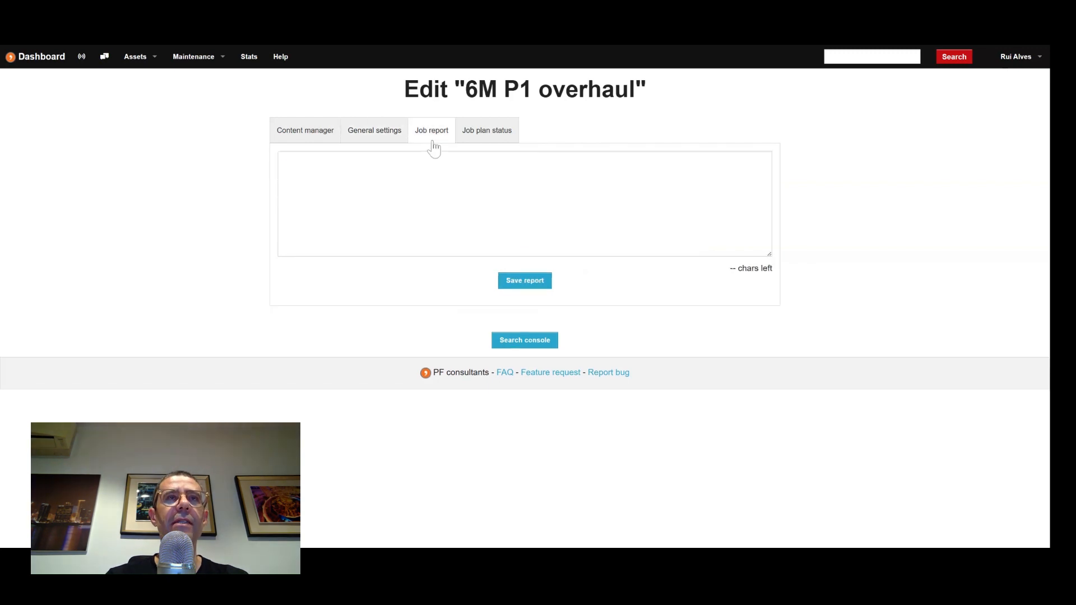
pyautogui.click(380, 216)
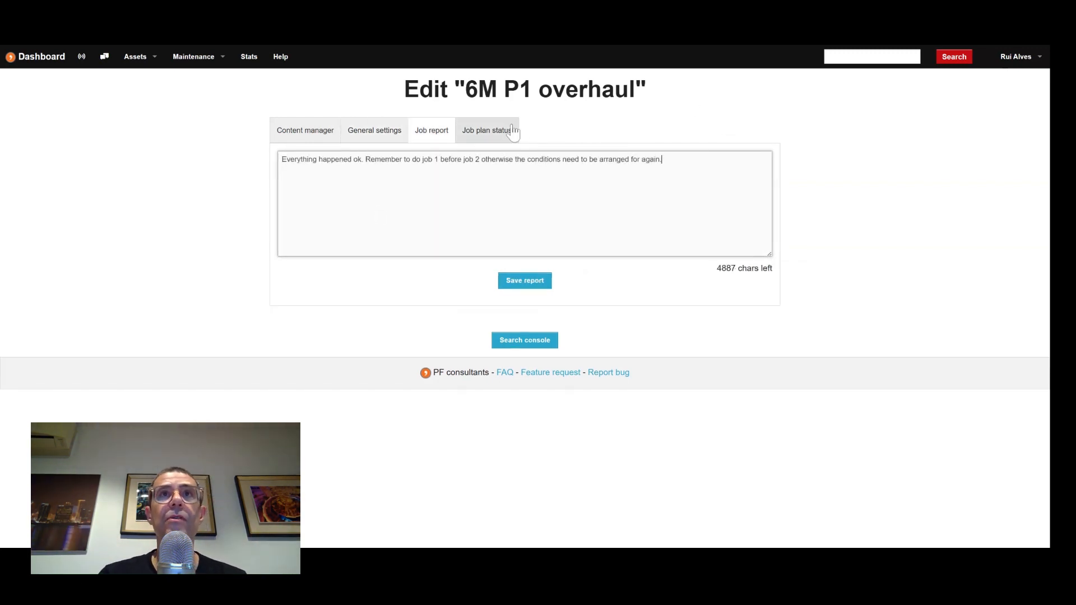
pyautogui.click(481, 130)
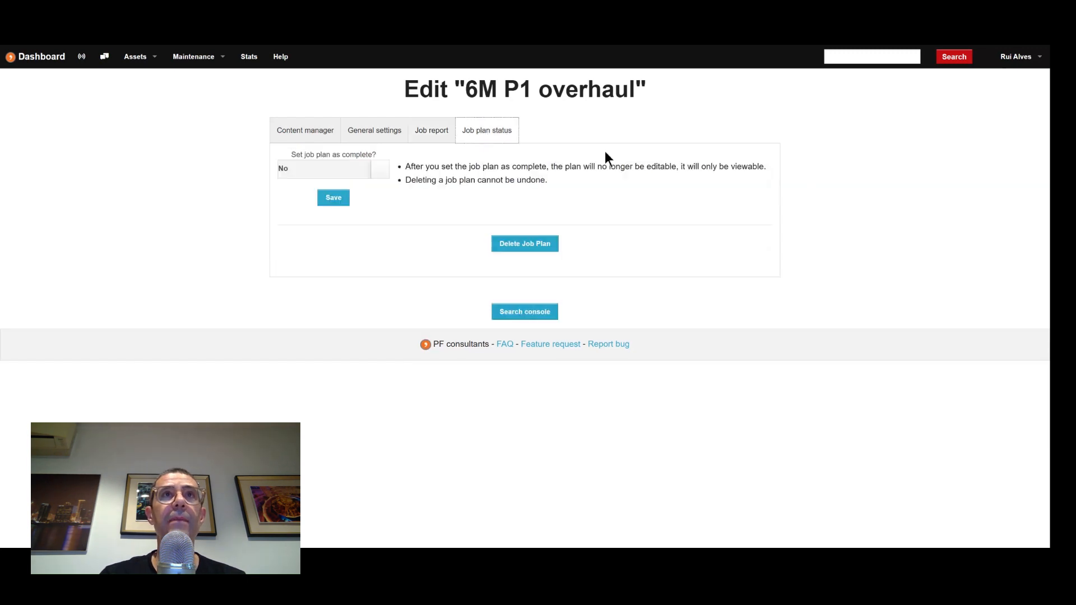
pyautogui.click(433, 135)
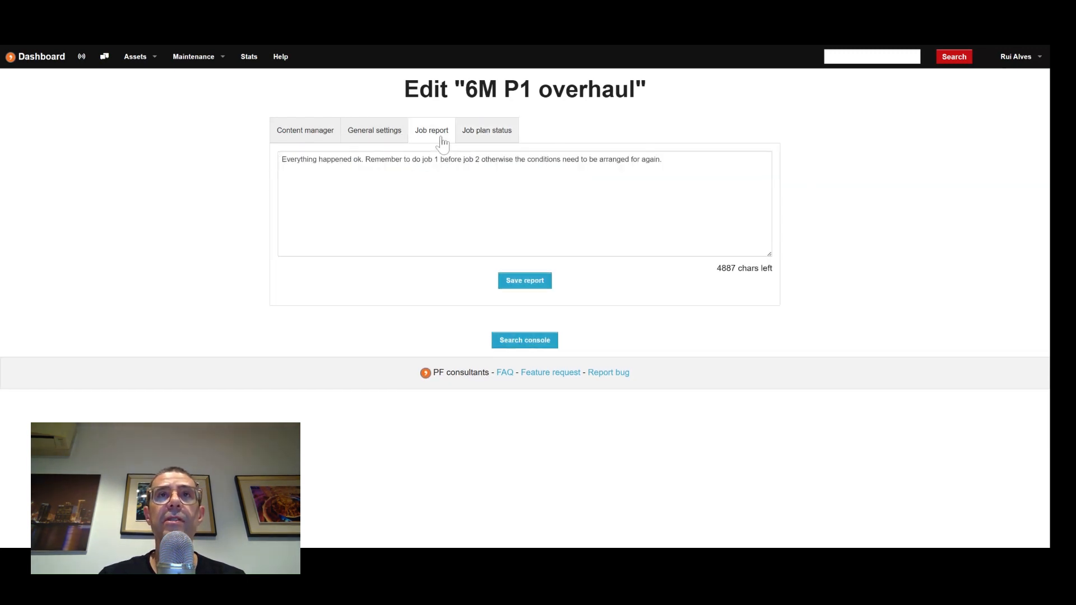
pyautogui.click(519, 282)
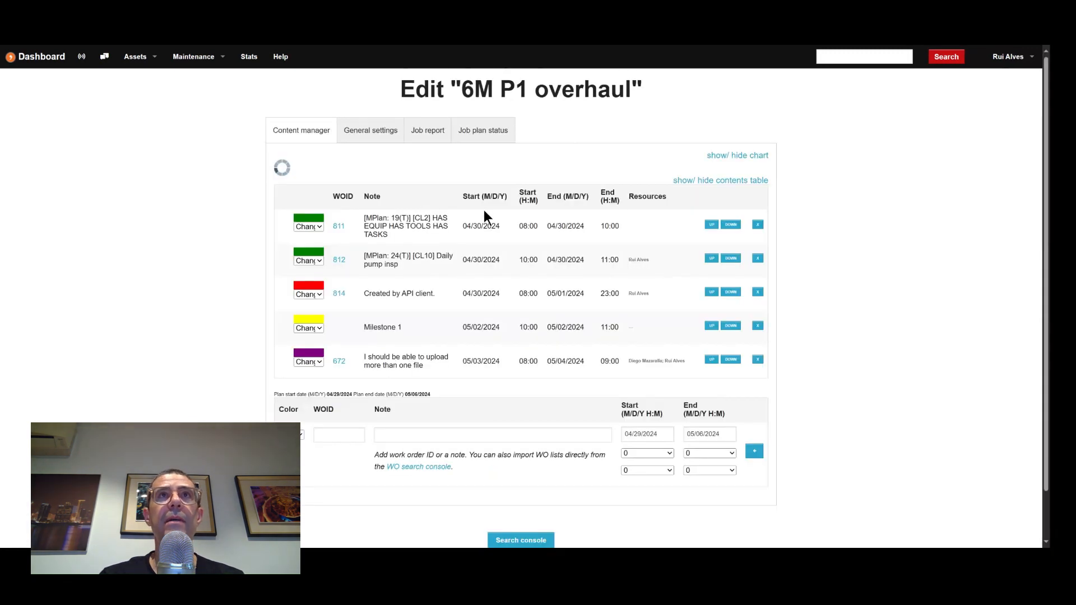
pyautogui.click(429, 132)
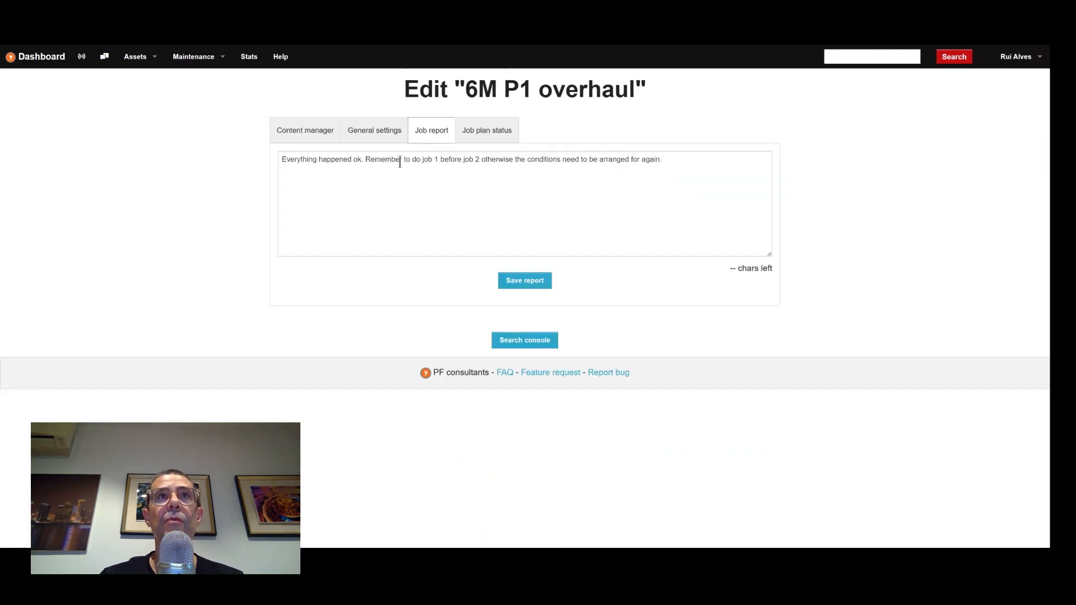
pyautogui.moveTo(371, 160); pyautogui.dragTo(504, 160)
# Step: Set the "6M P1 overhaul" job plan as complete and save its status
pyautogui.click(493, 136)
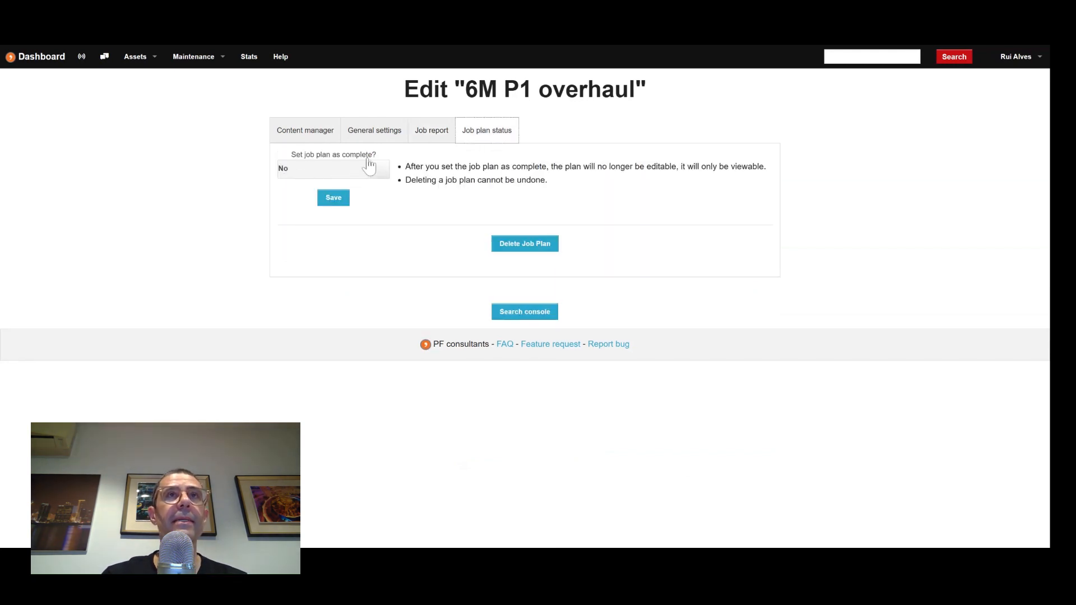
pyautogui.click(320, 173)
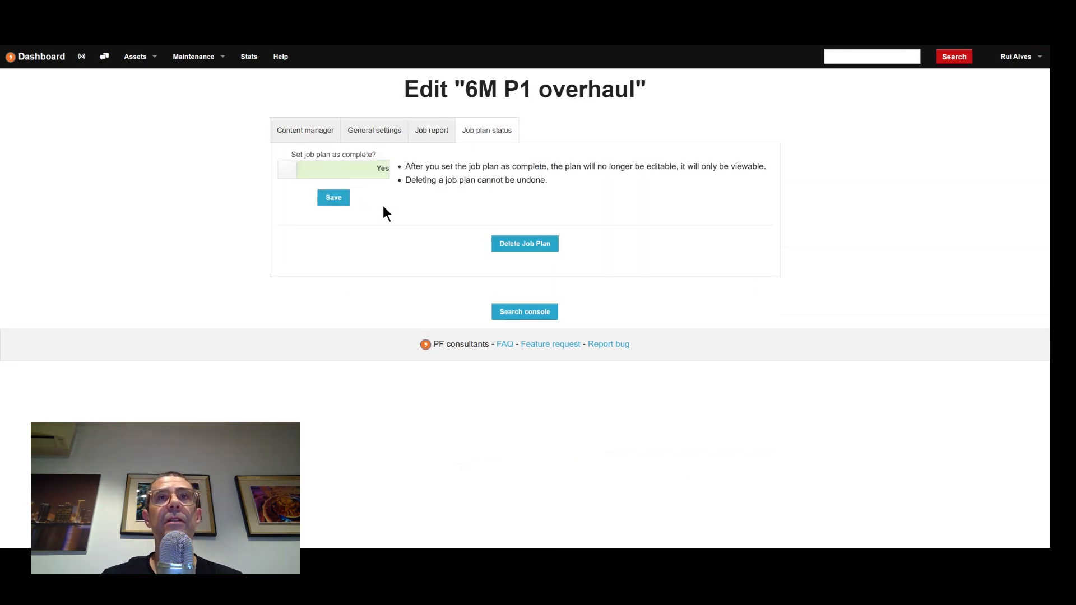
pyautogui.click(337, 203)
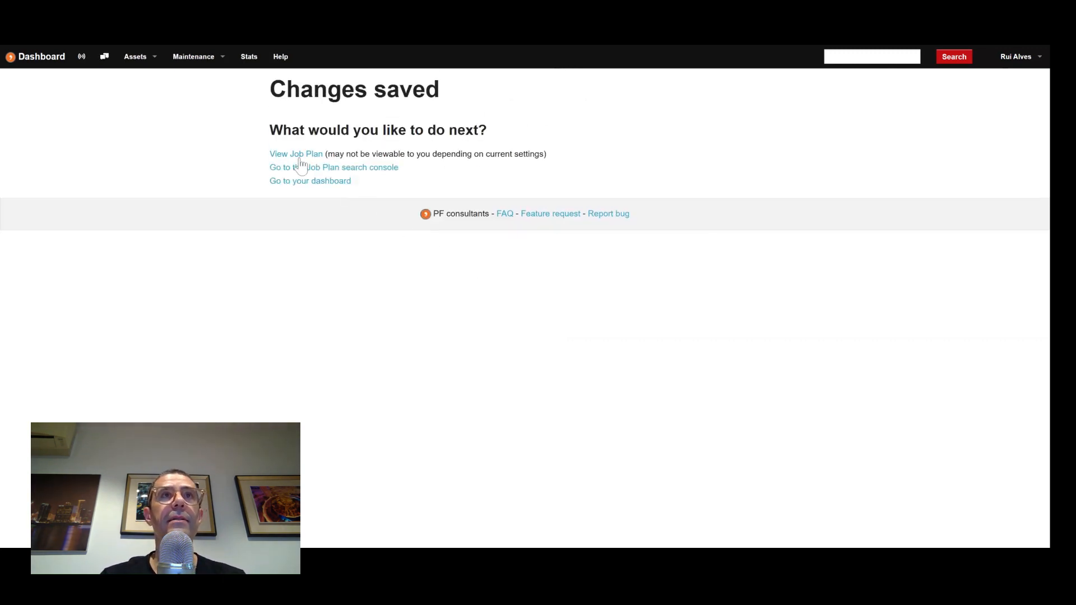
# Step: View the completed job plan and examine its status, chart, contents table and job plan report
pyautogui.click(300, 157)
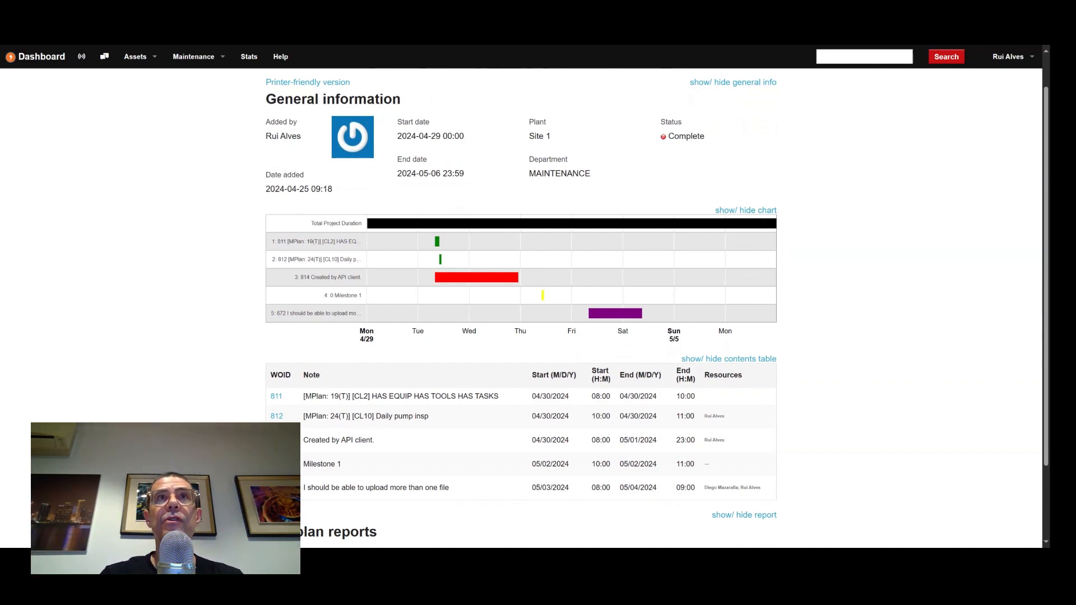
pyautogui.scroll(-2, 522, 308)
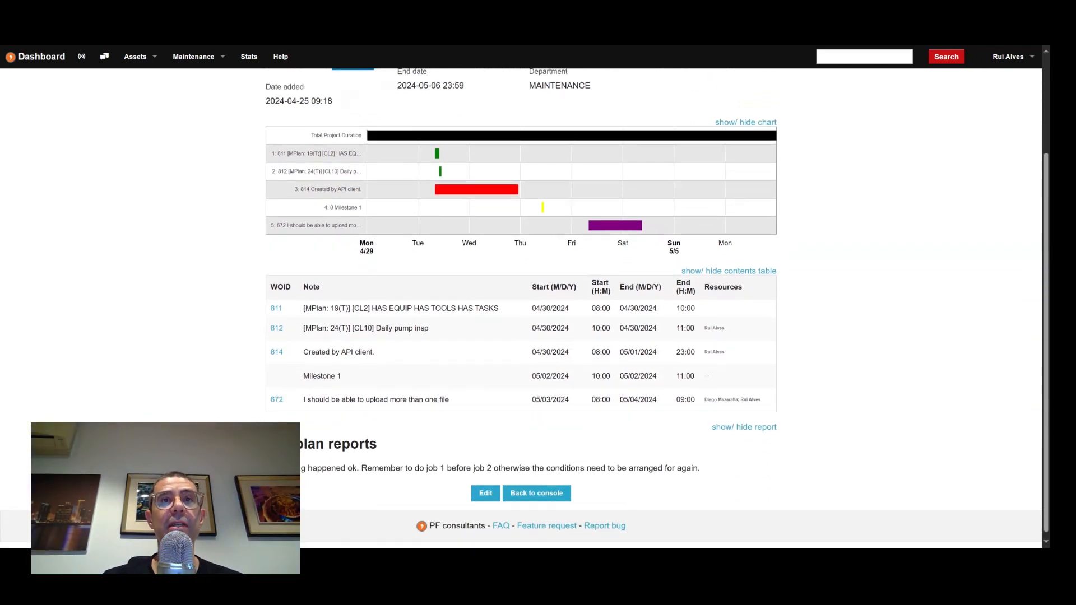
pyautogui.scroll(1, 583, 353)
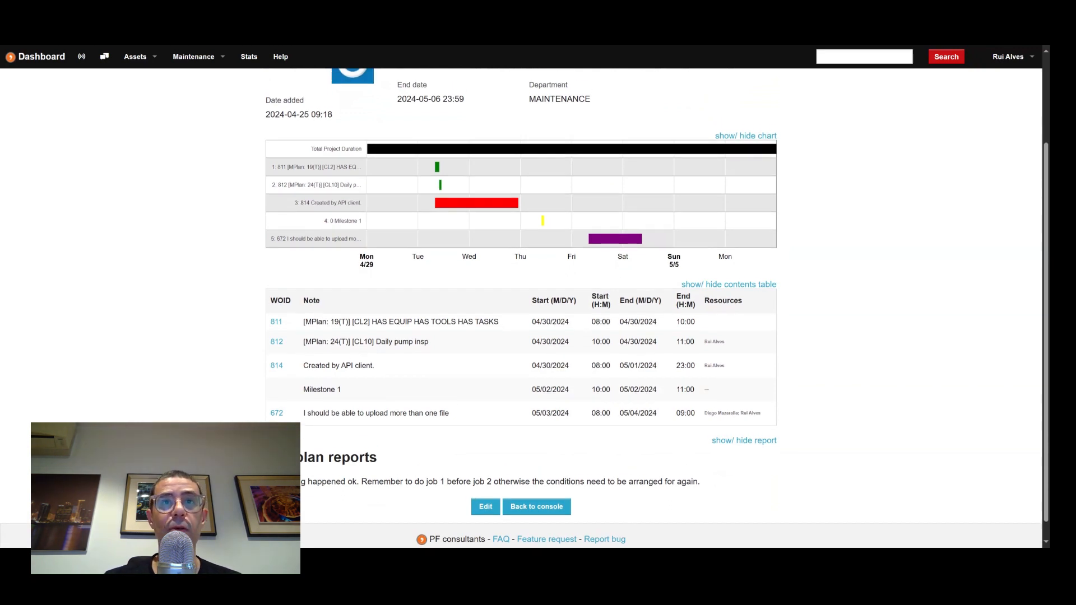
pyautogui.moveTo(297, 458); pyautogui.dragTo(416, 479)
pyautogui.click(569, 485)
pyautogui.scroll(1, 843, 478)
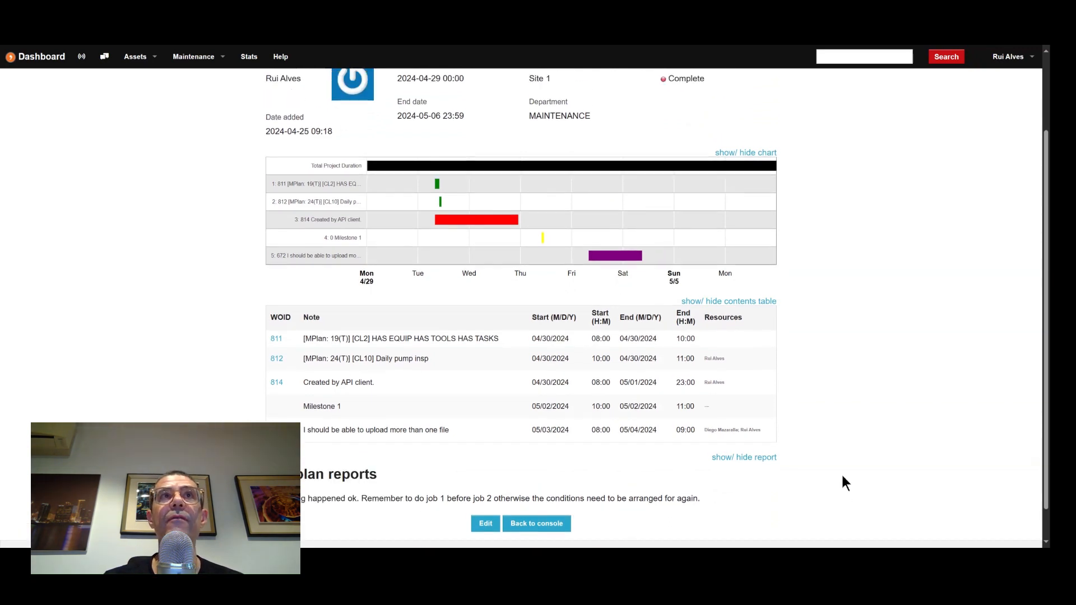
pyautogui.scroll(3, 842, 477)
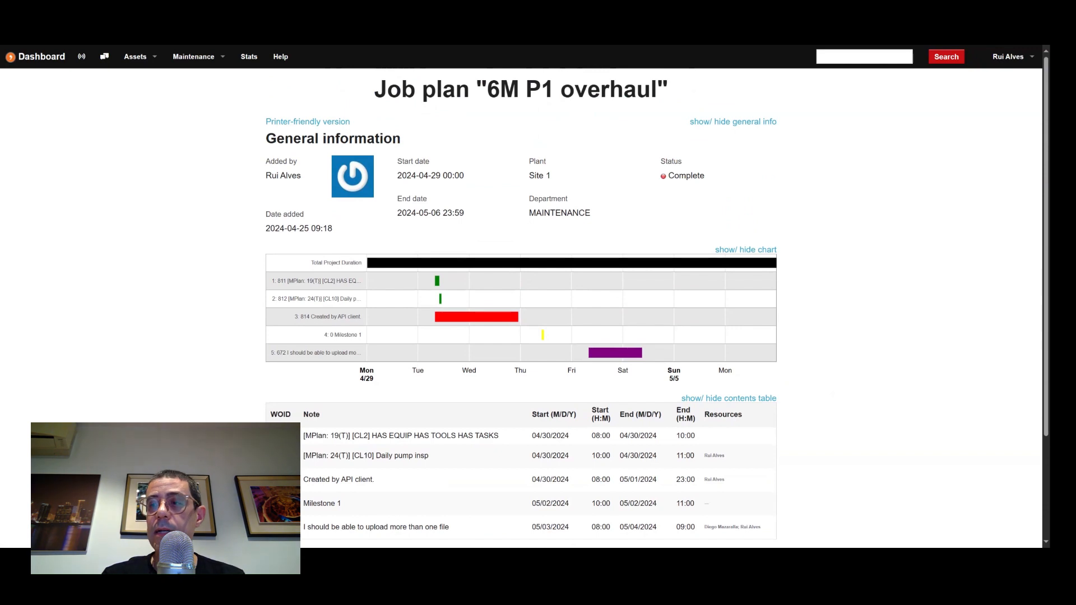